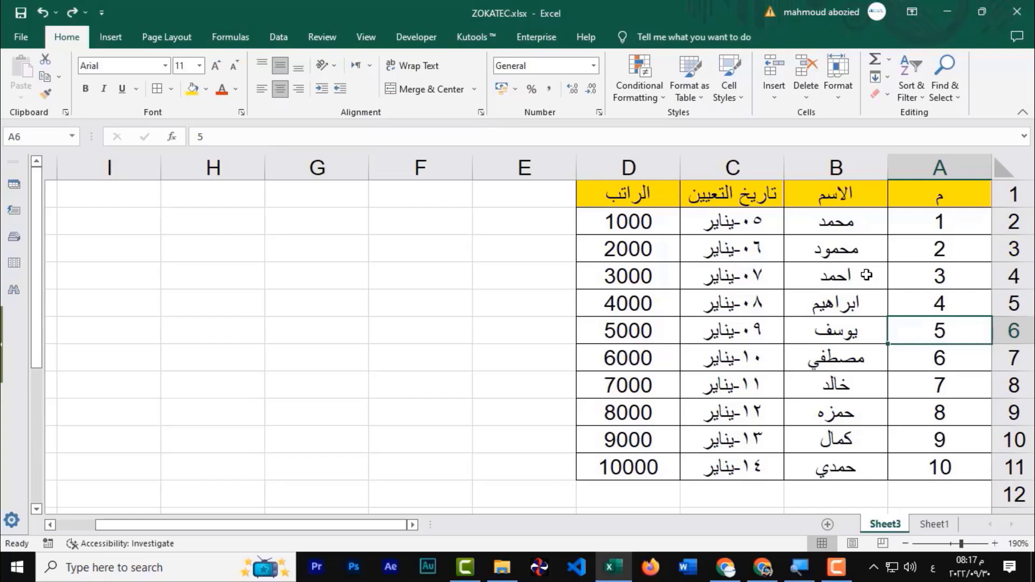
Insert an empty column before hiring-date column C, then undo it.
click(894, 277)
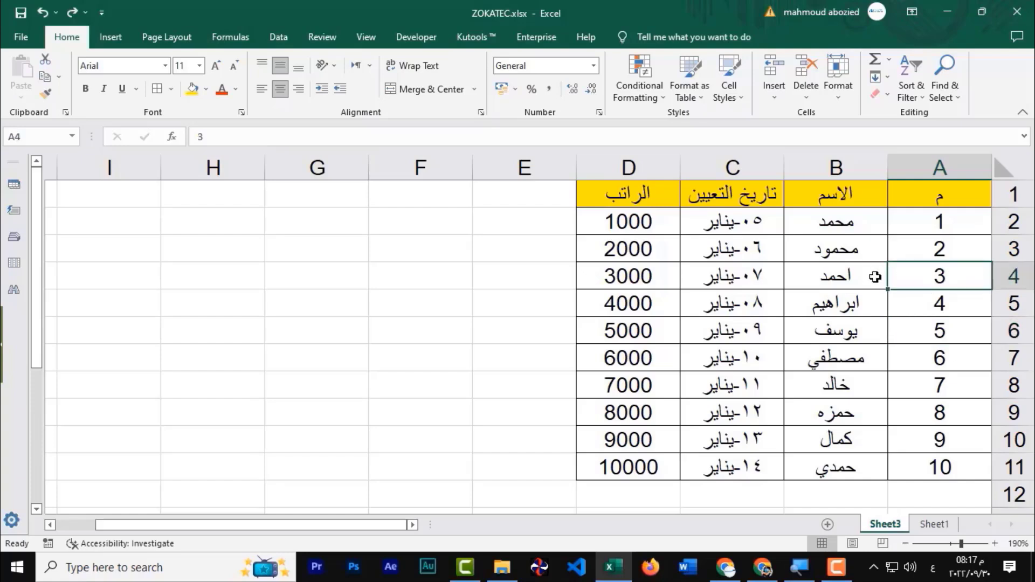
click(738, 206)
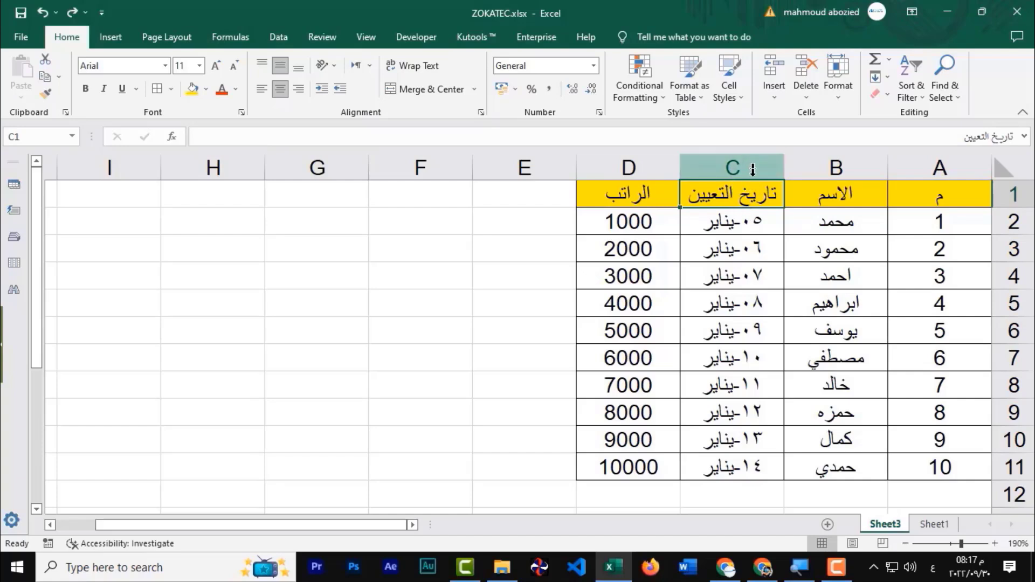
click(753, 170)
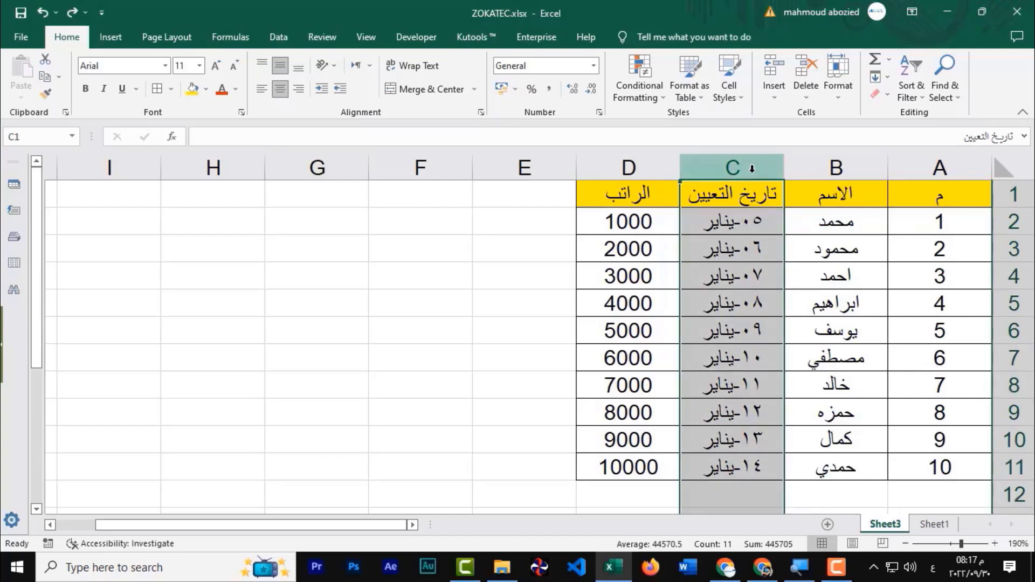
right_click(752, 173)
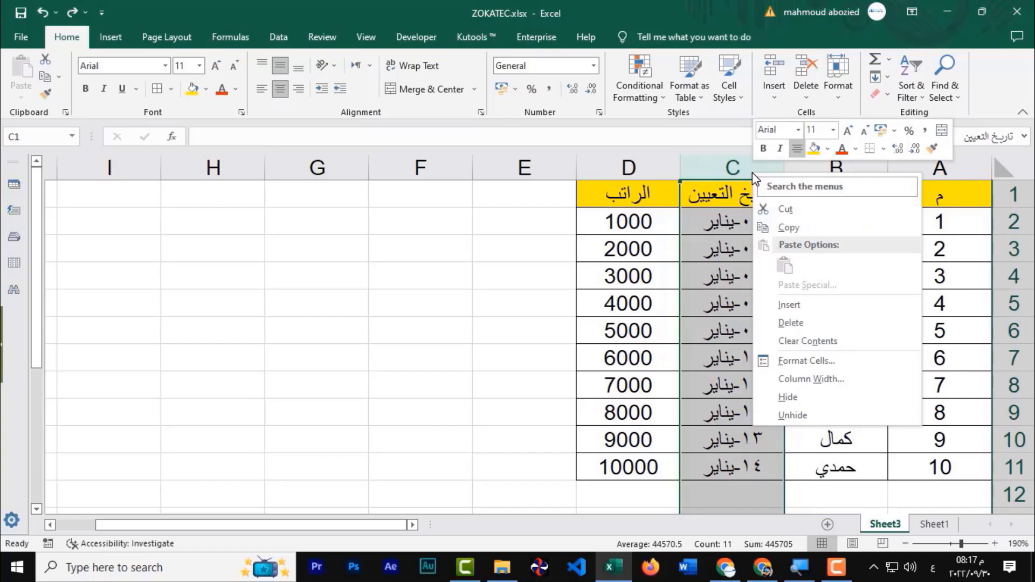
click(808, 307)
click(775, 321)
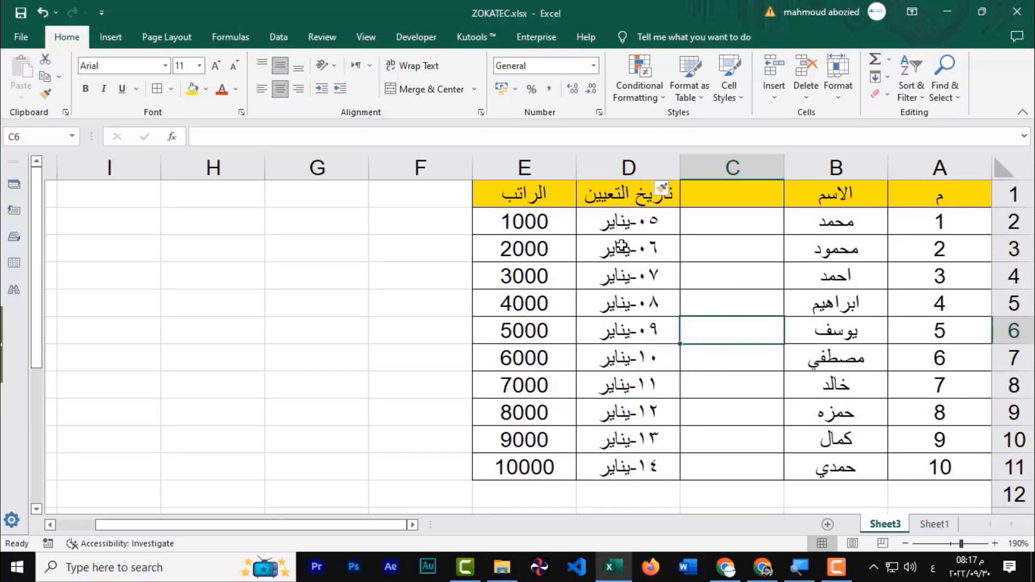
key(ctrl+z)
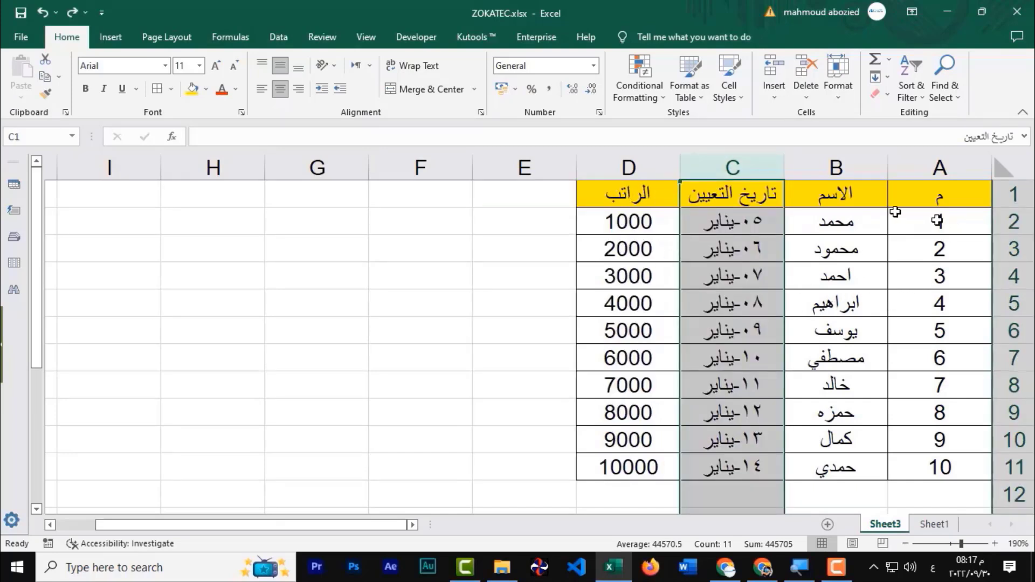
Insert an empty column before names column B, then undo the insertion.
click(866, 216)
click(854, 168)
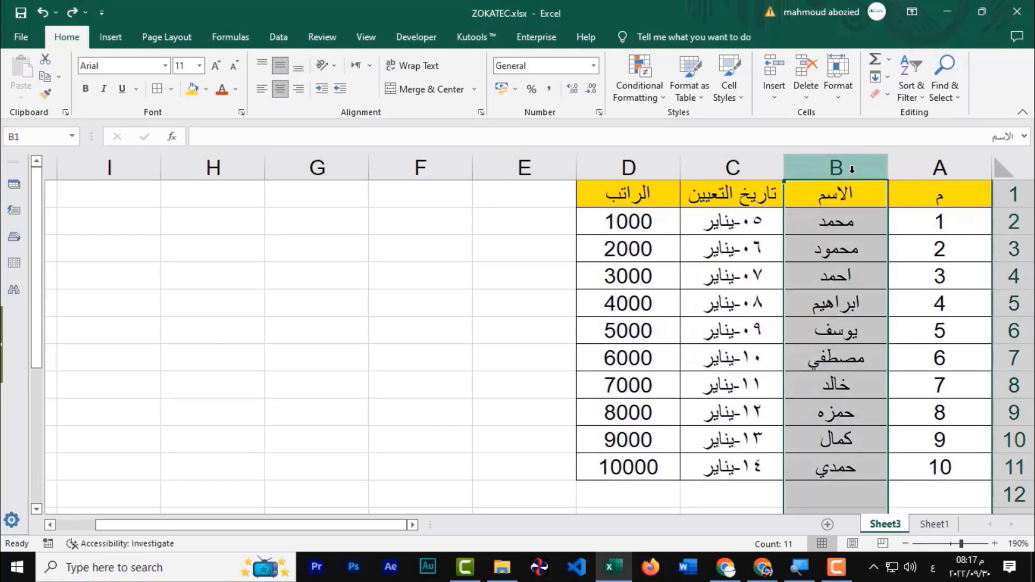
right_click(851, 170)
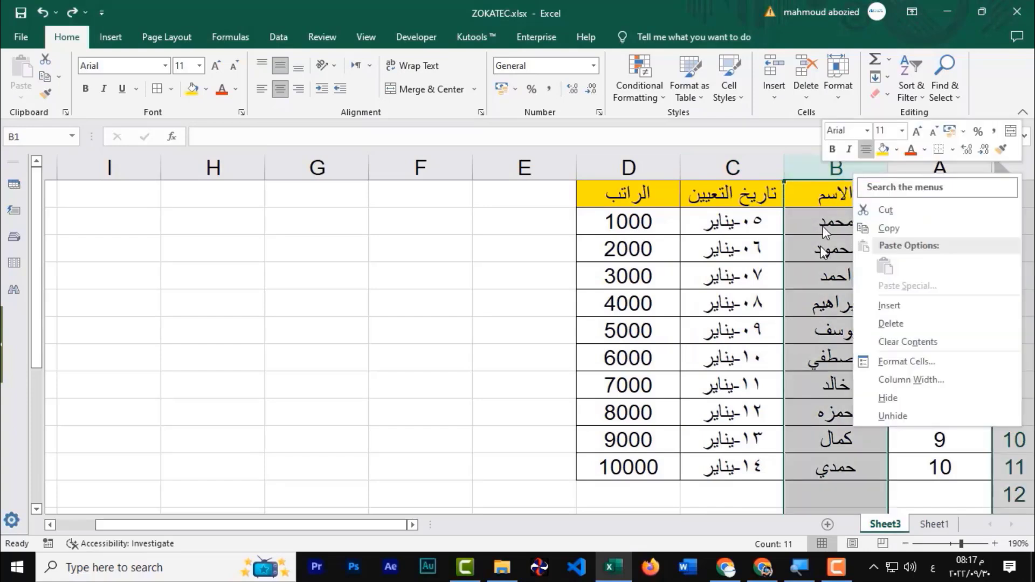
click(887, 305)
key(ctrl+z)
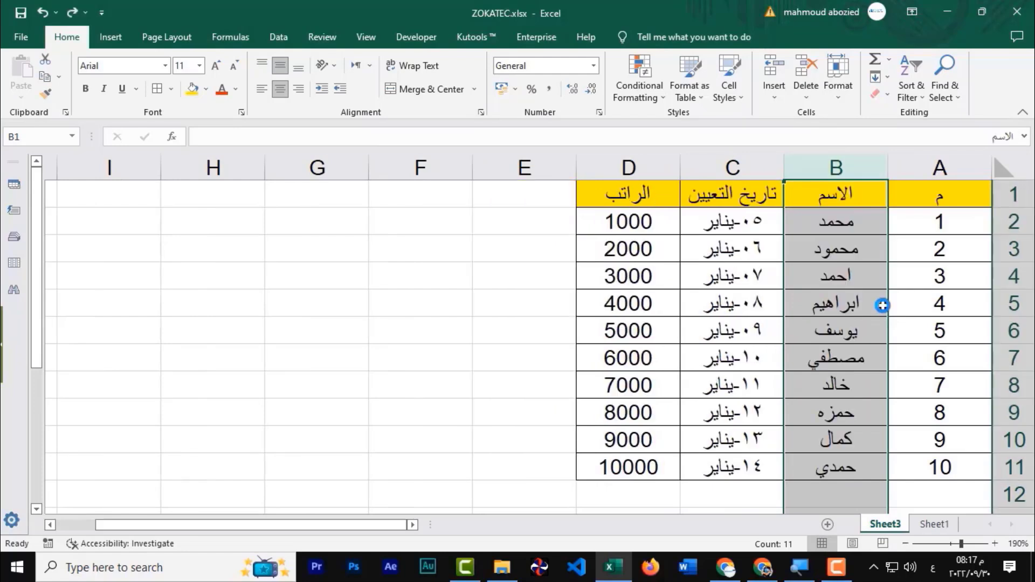
click(882, 306)
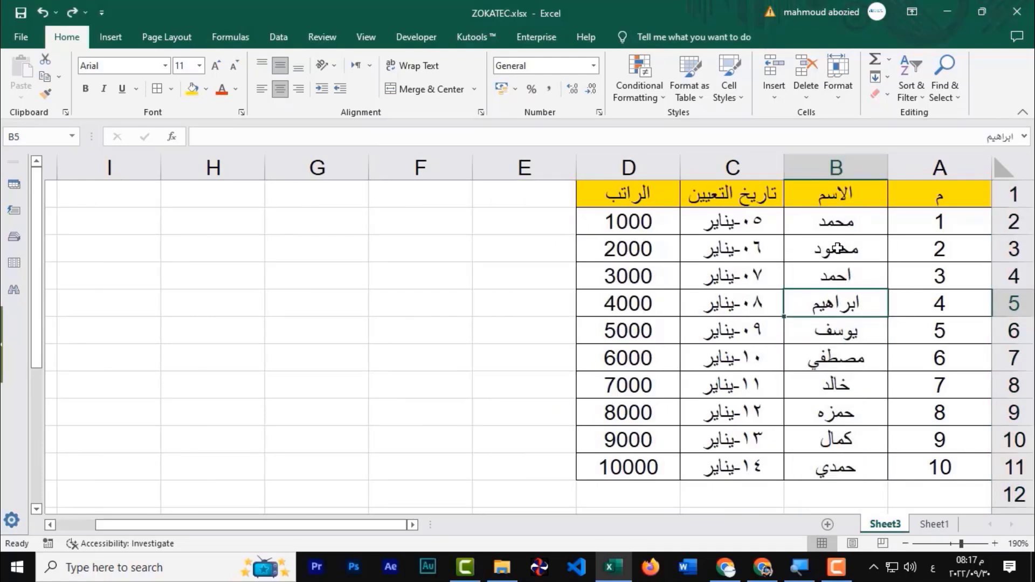
Delete names column B, then restore it with undo.
click(835, 170)
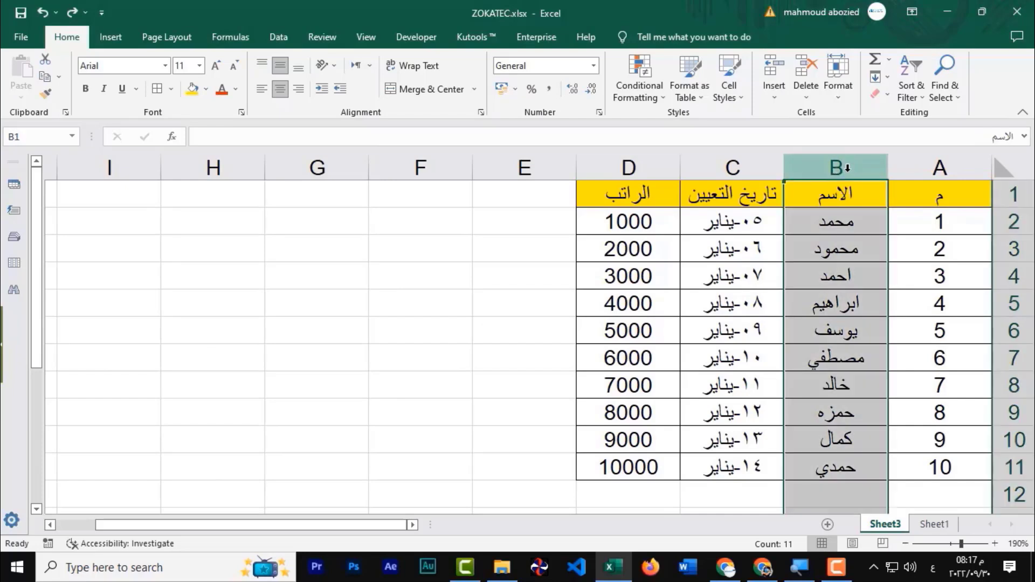
right_click(846, 168)
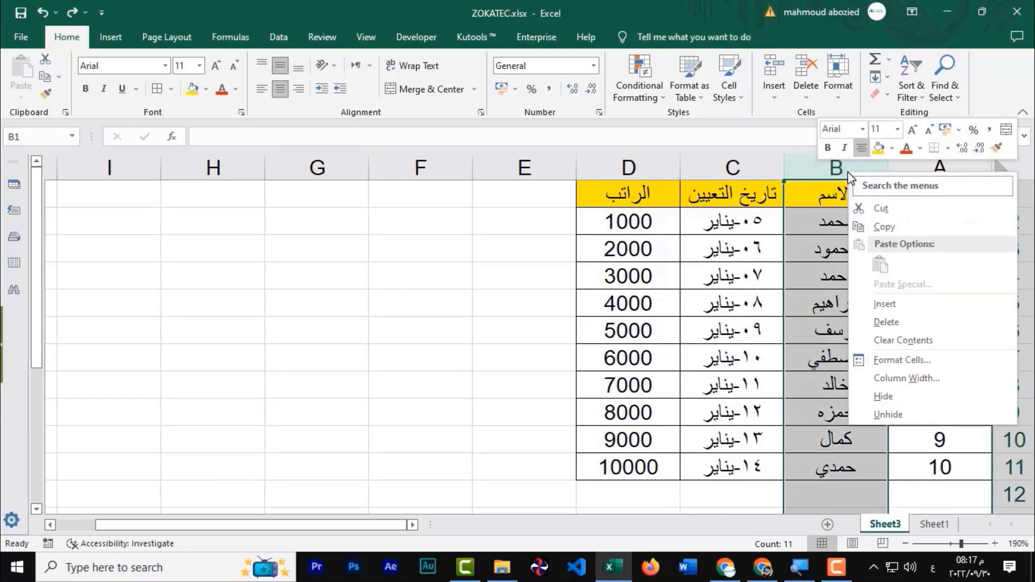
click(906, 326)
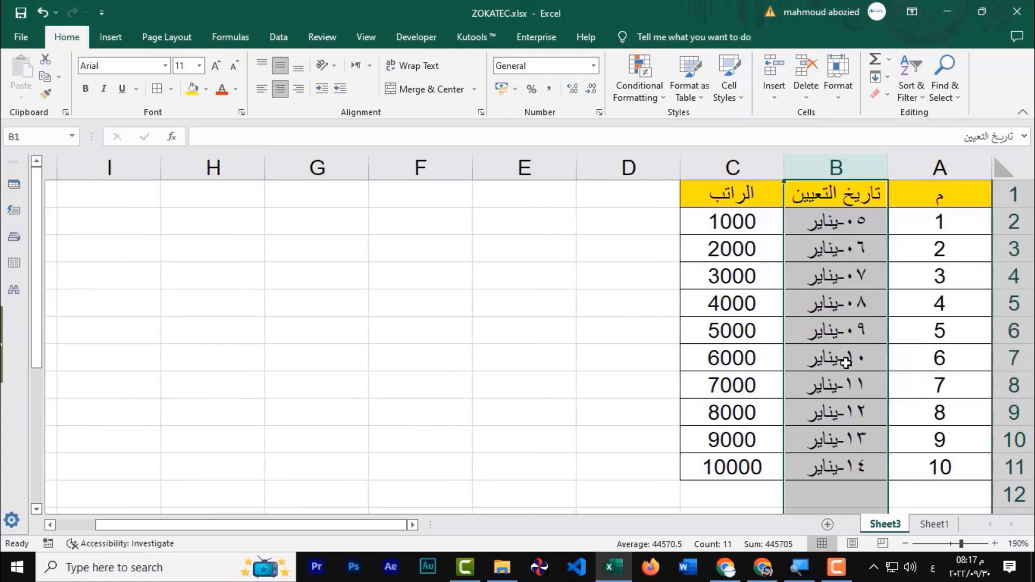
key(ctrl+z)
click(803, 323)
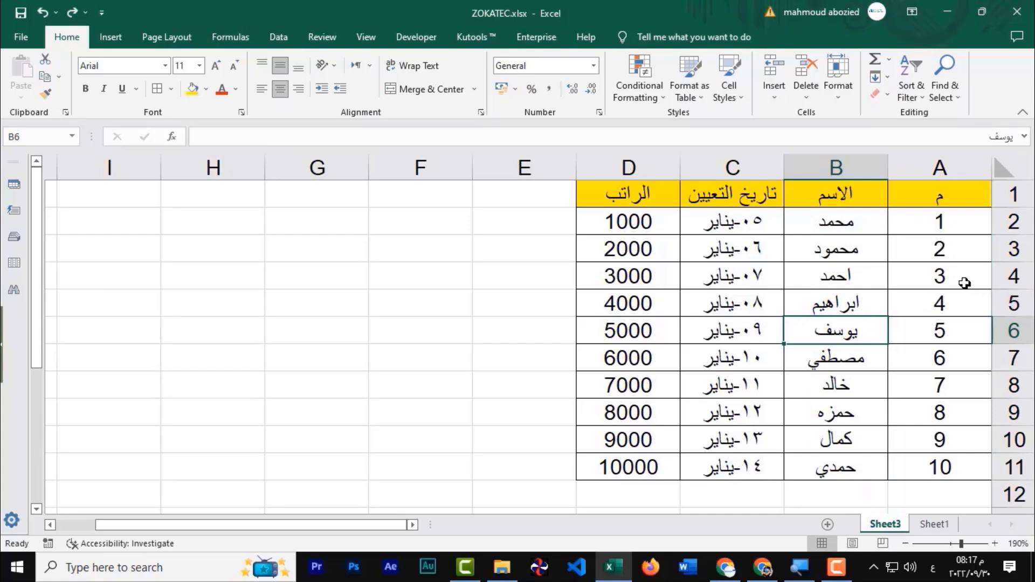
Insert a blank row above row 5, then undo it.
click(967, 282)
click(969, 299)
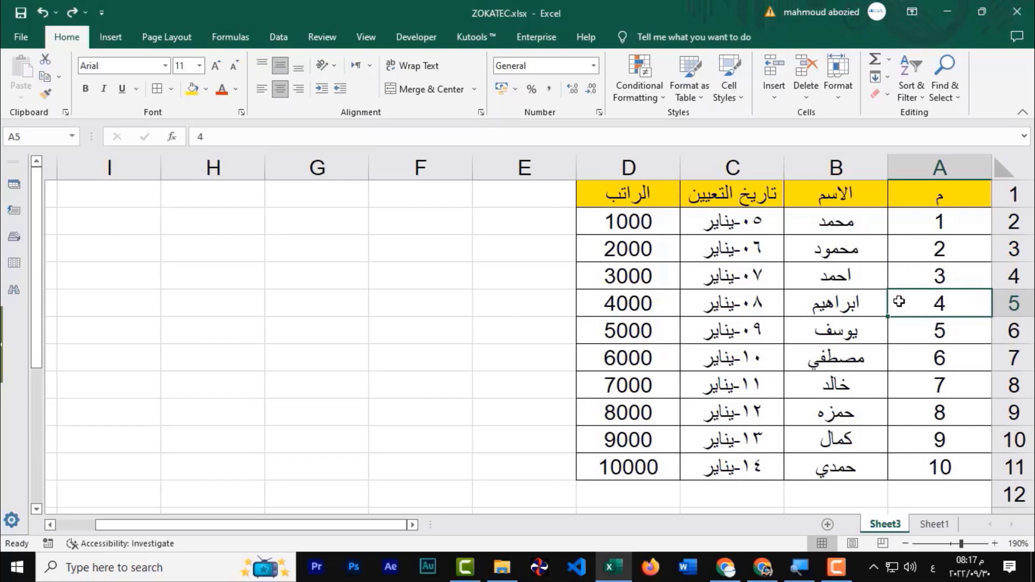
click(1003, 303)
right_click(1003, 301)
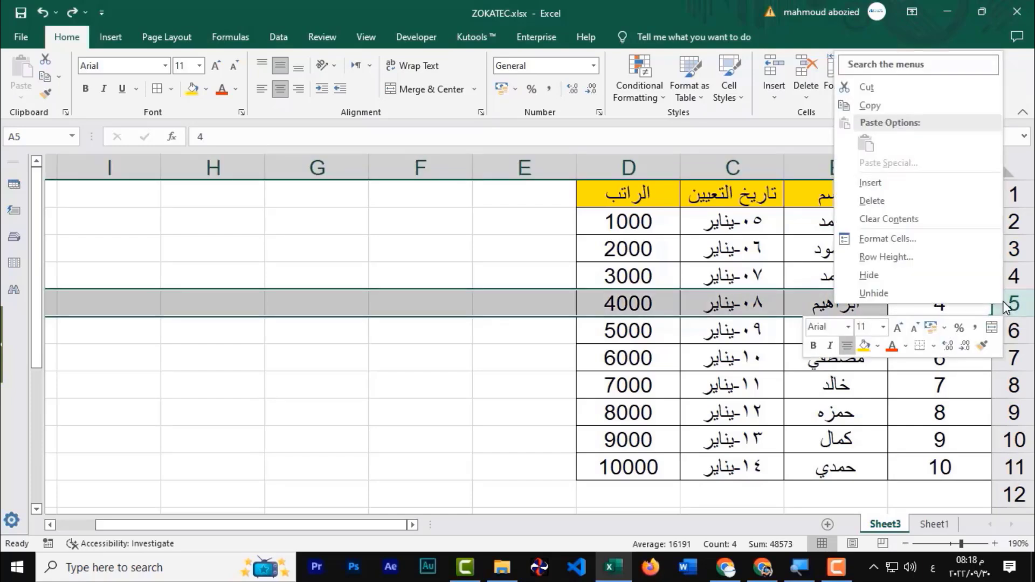
click(892, 191)
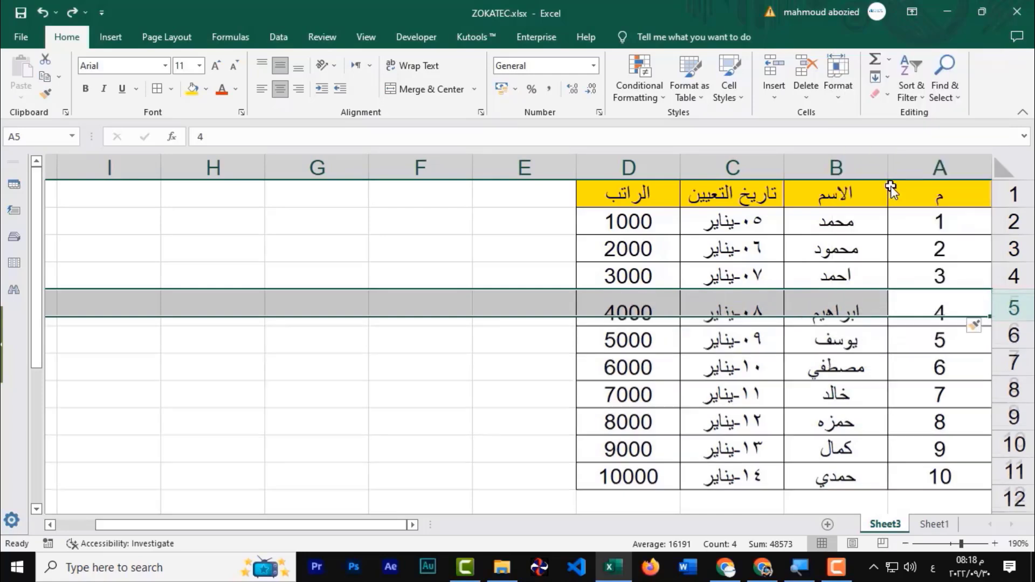
key(ctrl+z)
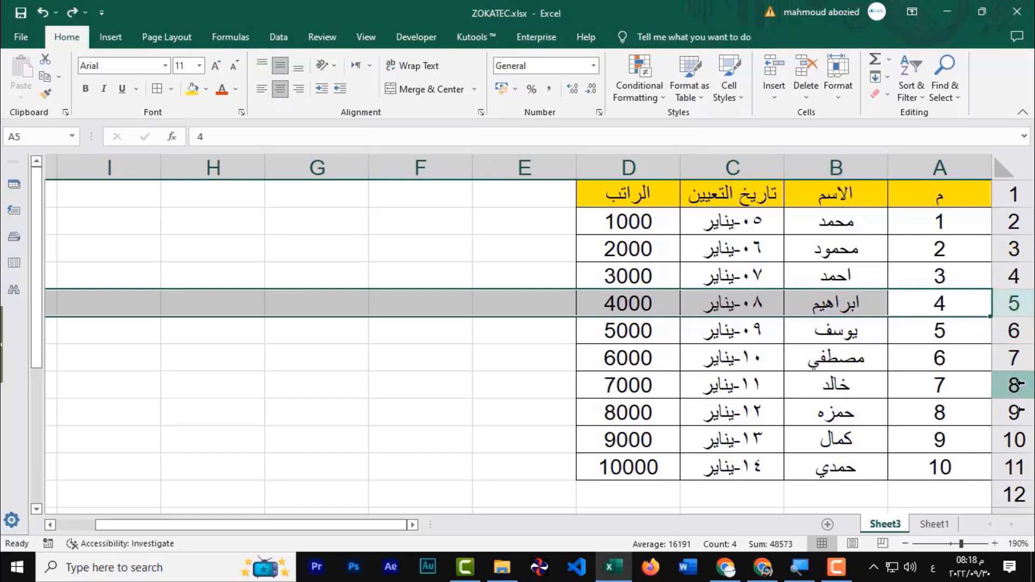
Insert a blank row above row 9 (employee 8), then undo it.
click(1017, 384)
click(1016, 411)
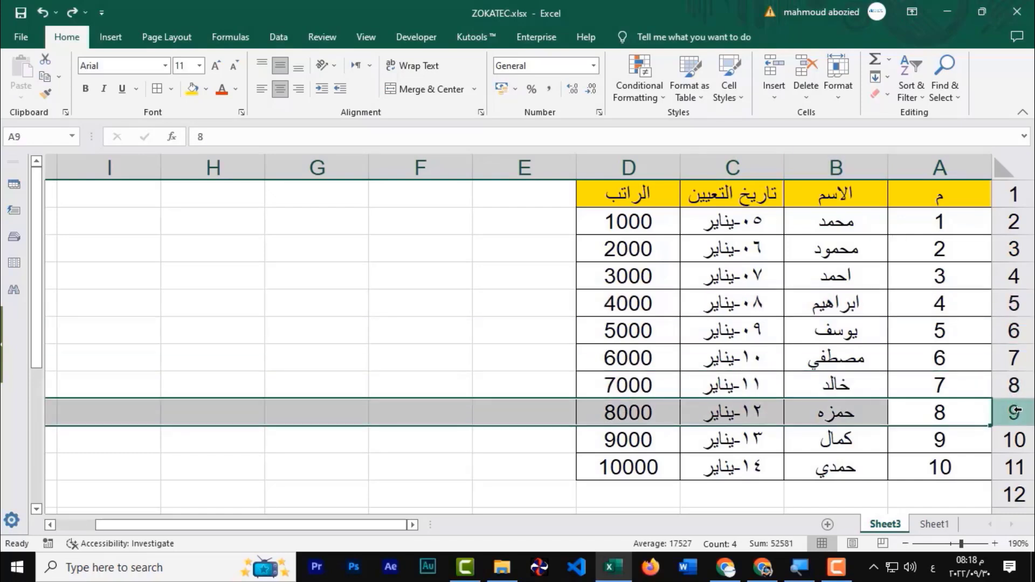
right_click(1015, 410)
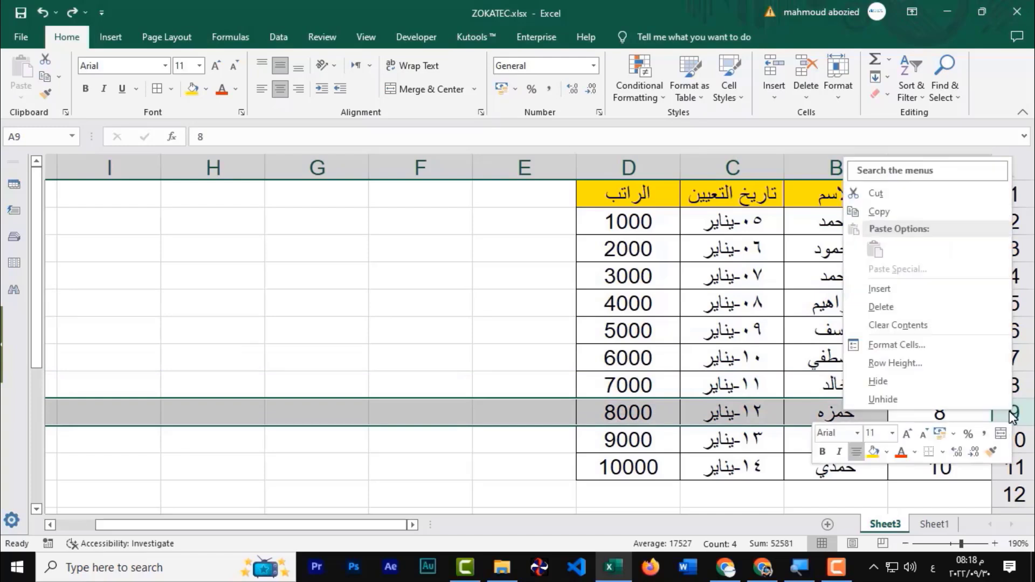
click(935, 301)
key(ctrl+z)
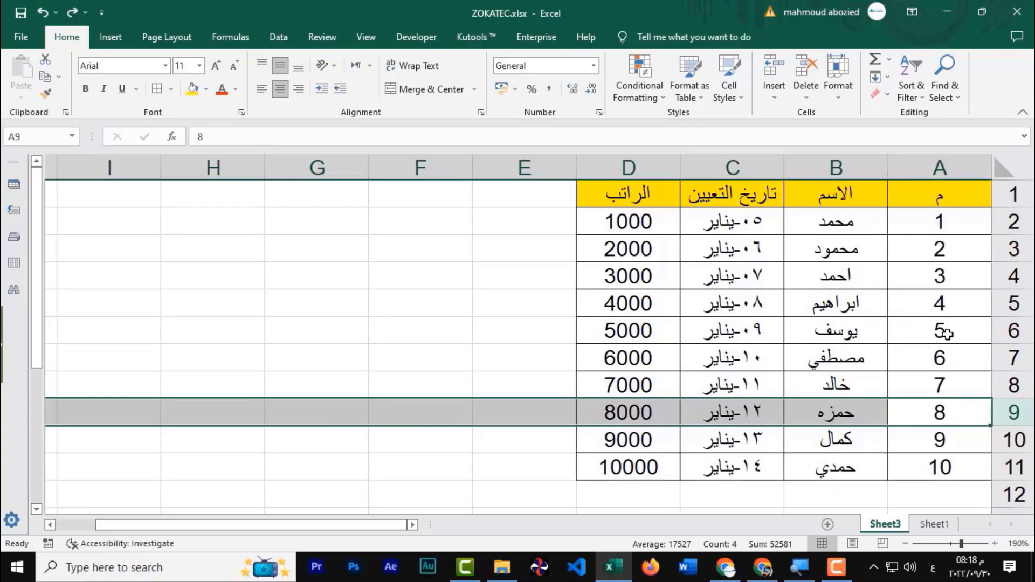
Bring up row 6's options without changing anything, then select hire-date cells C8 and C2.
click(1013, 327)
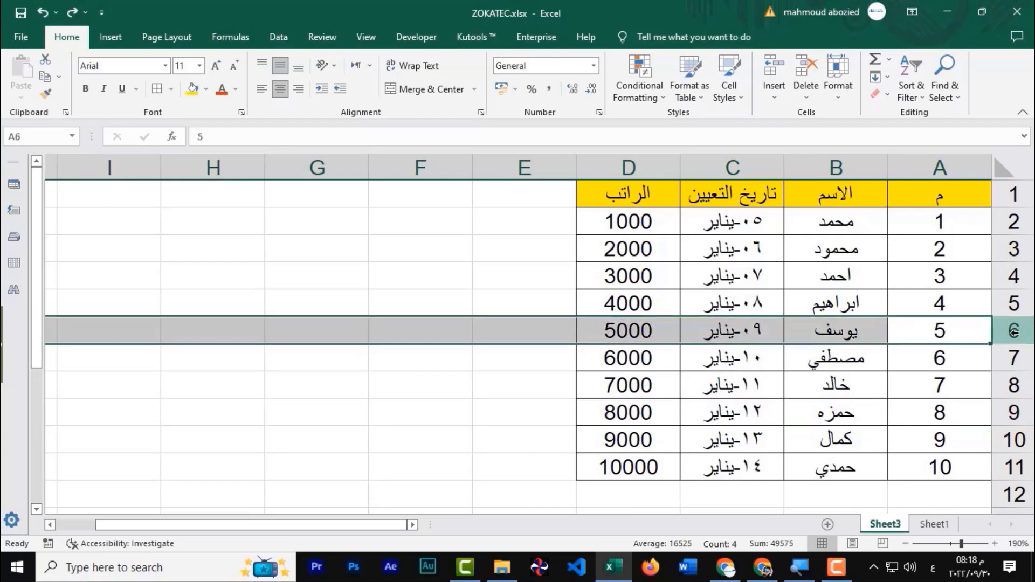
right_click(1013, 333)
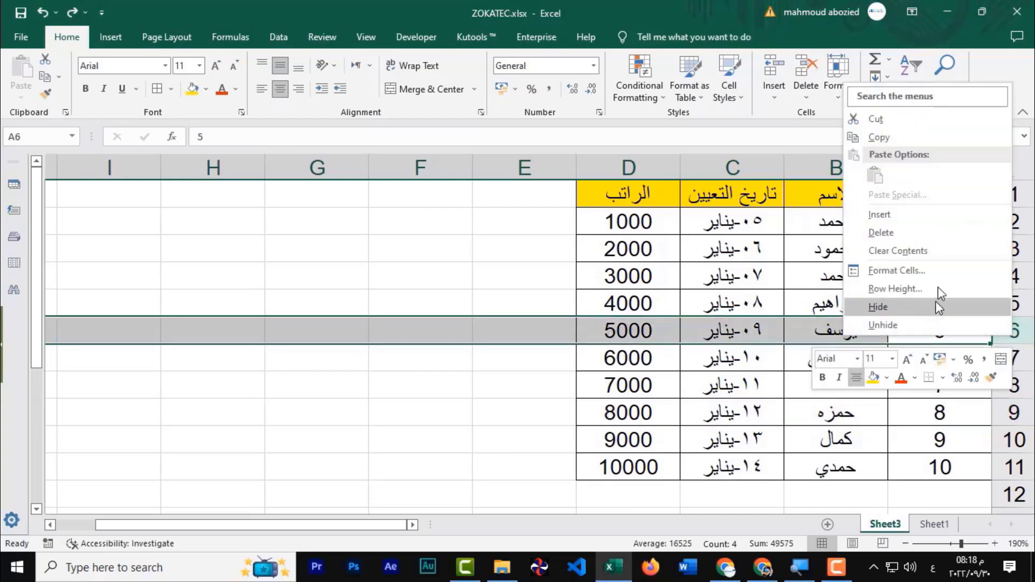
click(820, 317)
click(767, 383)
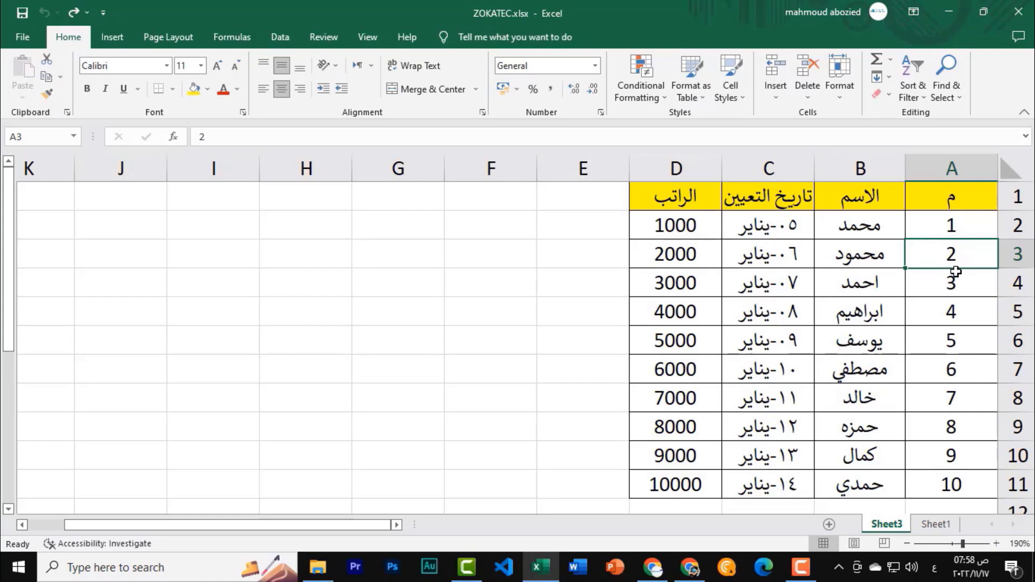
click(790, 233)
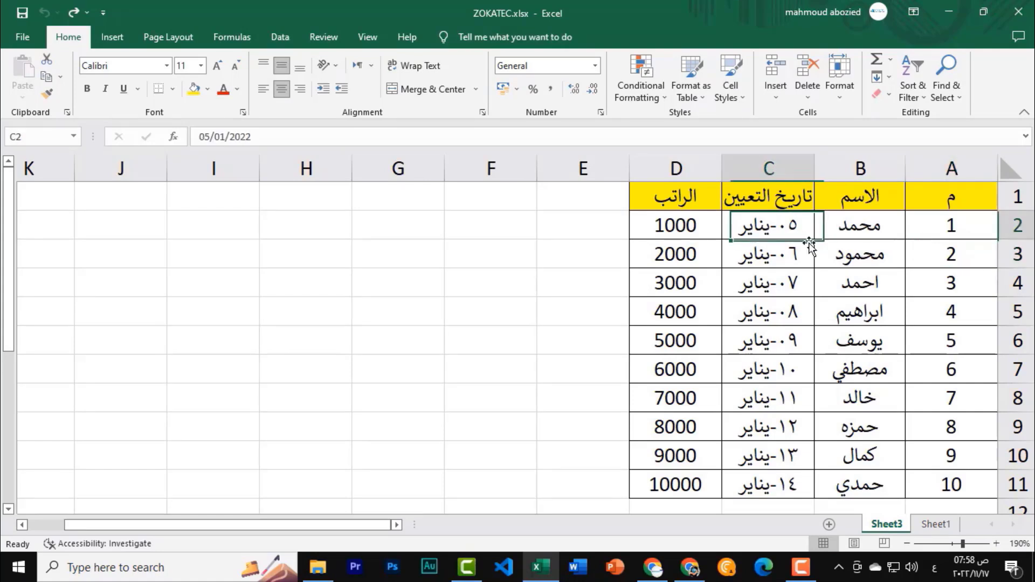
Select cell B4, then whole columns B, E, C and D in turn.
click(887, 285)
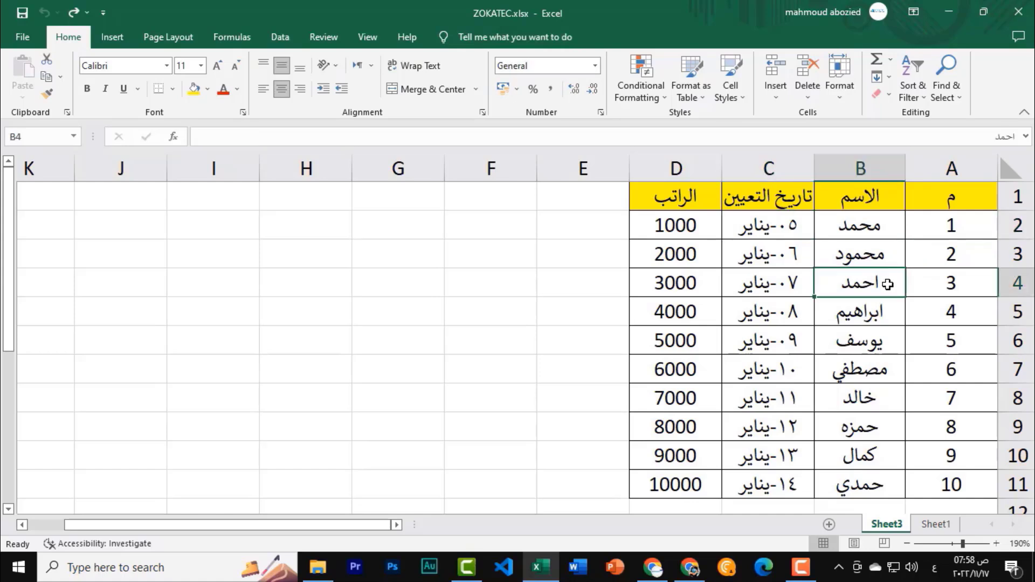
click(866, 167)
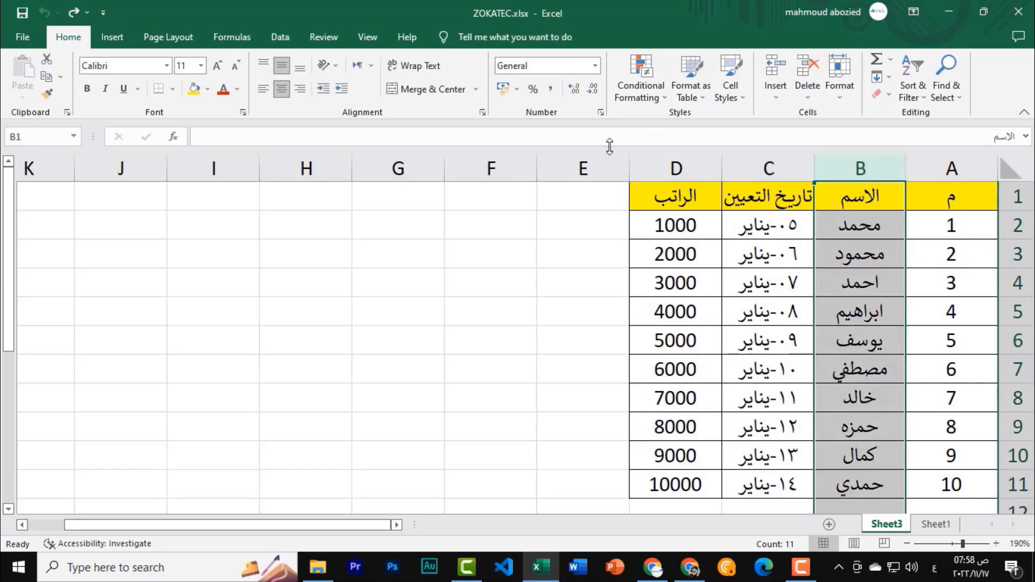
click(599, 165)
click(826, 167)
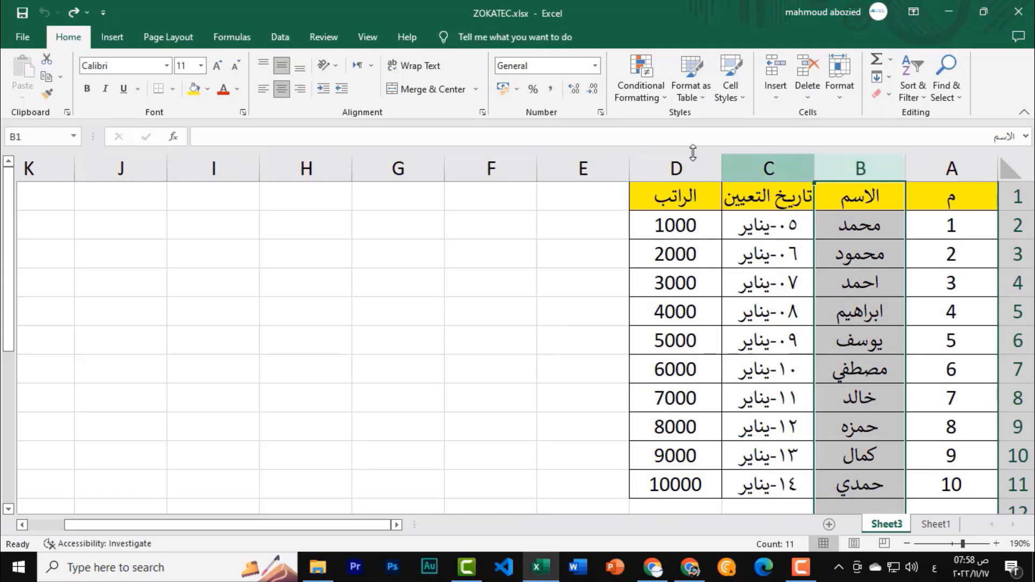
click(587, 166)
click(736, 157)
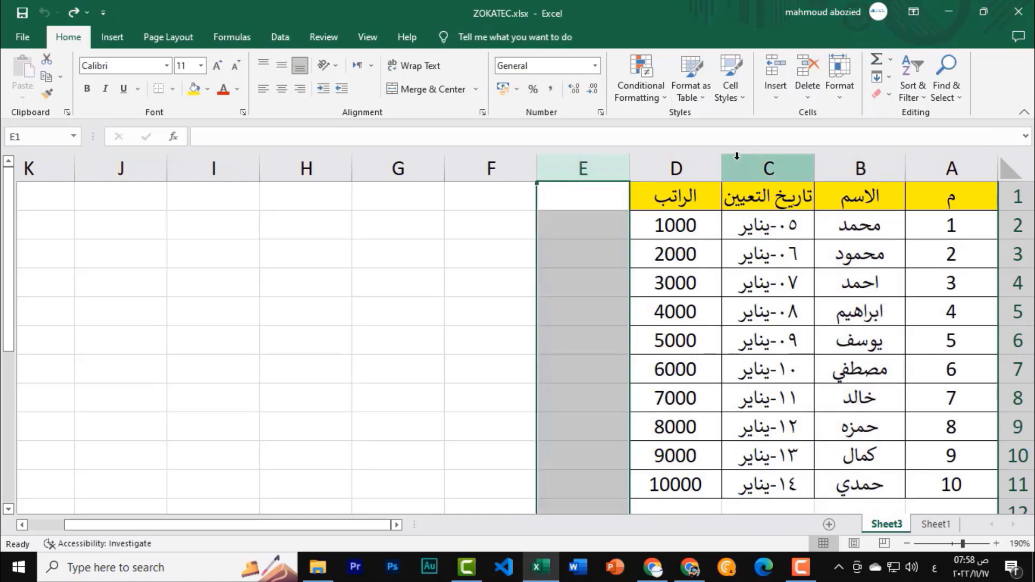
click(699, 162)
click(738, 160)
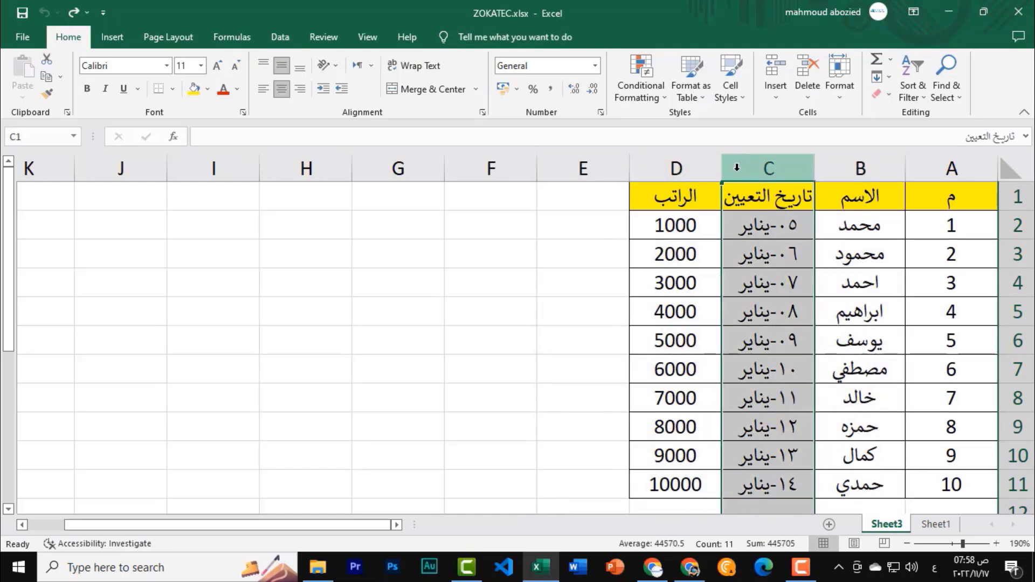
Select whole rows 4, 6 and 3, then the name header cell B1.
click(1017, 281)
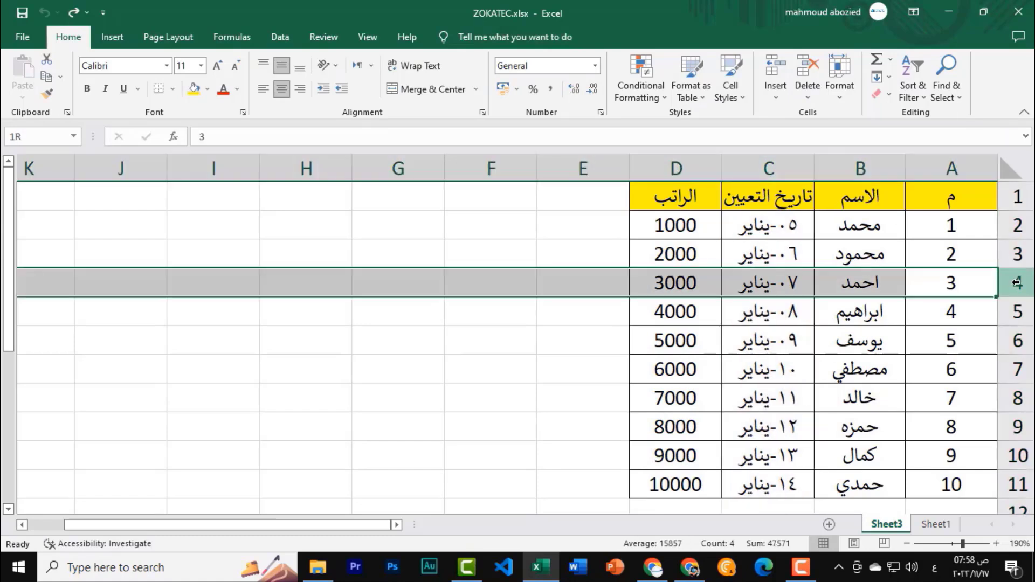
click(1016, 340)
click(1016, 254)
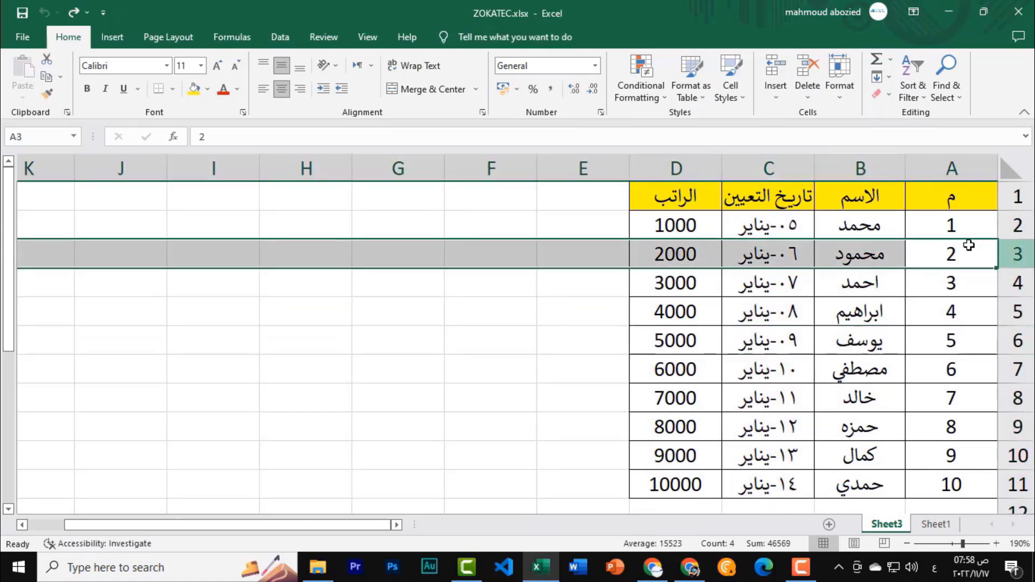
click(876, 198)
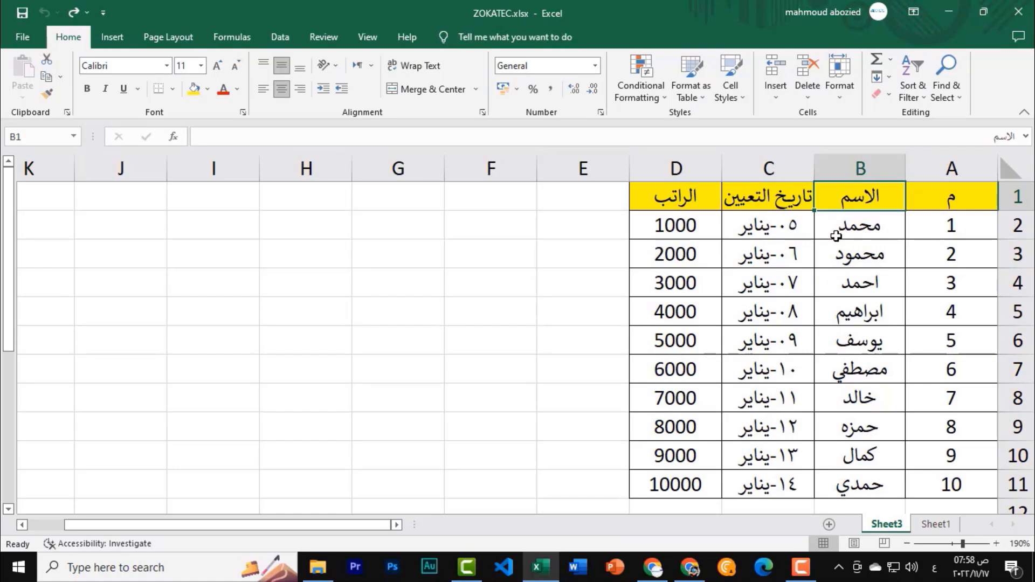
Copy employee-name column B and show Insert Copied Cells on salary column D.
click(861, 170)
right_click(861, 170)
key(Escape)
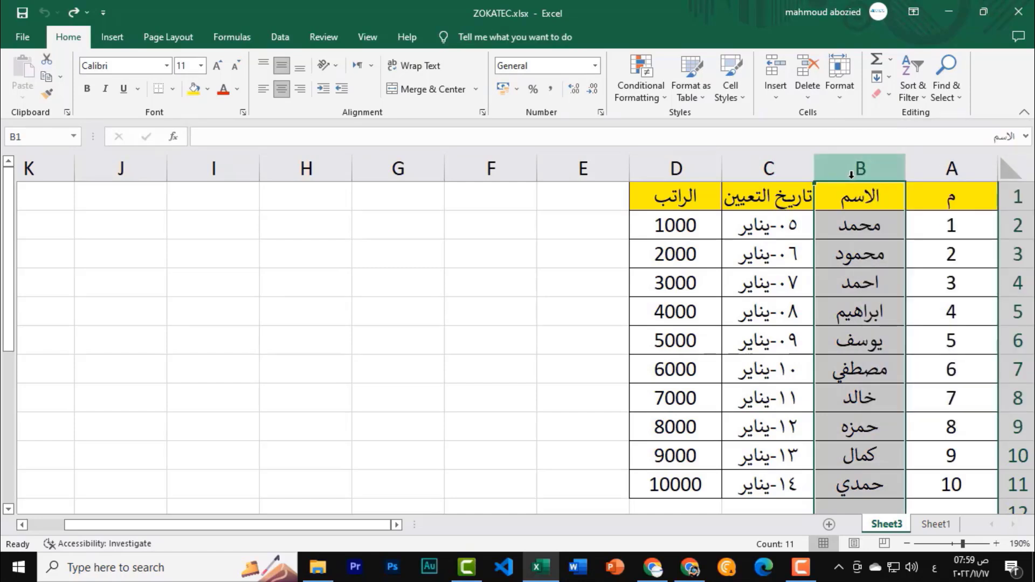
right_click(850, 178)
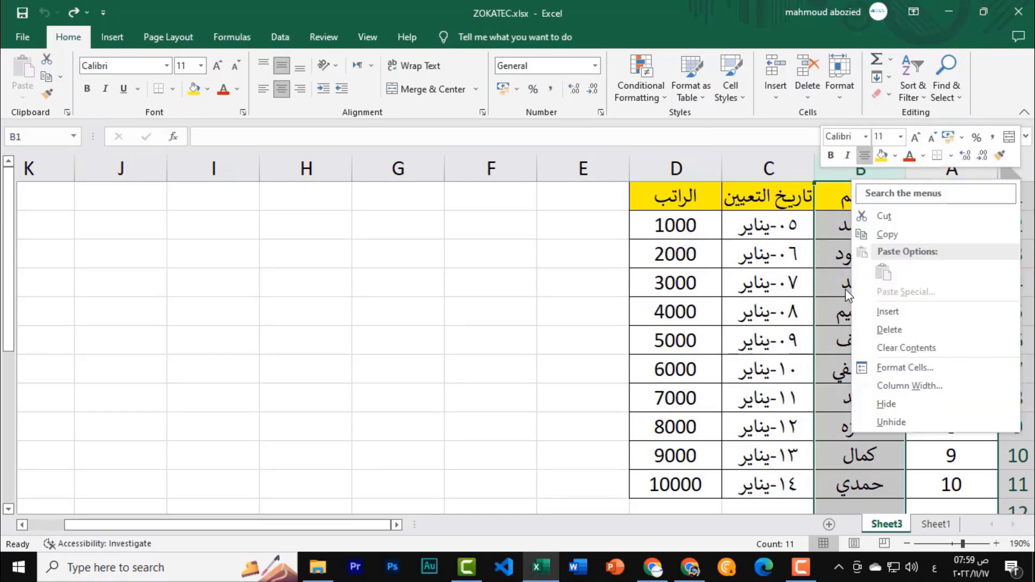
click(911, 236)
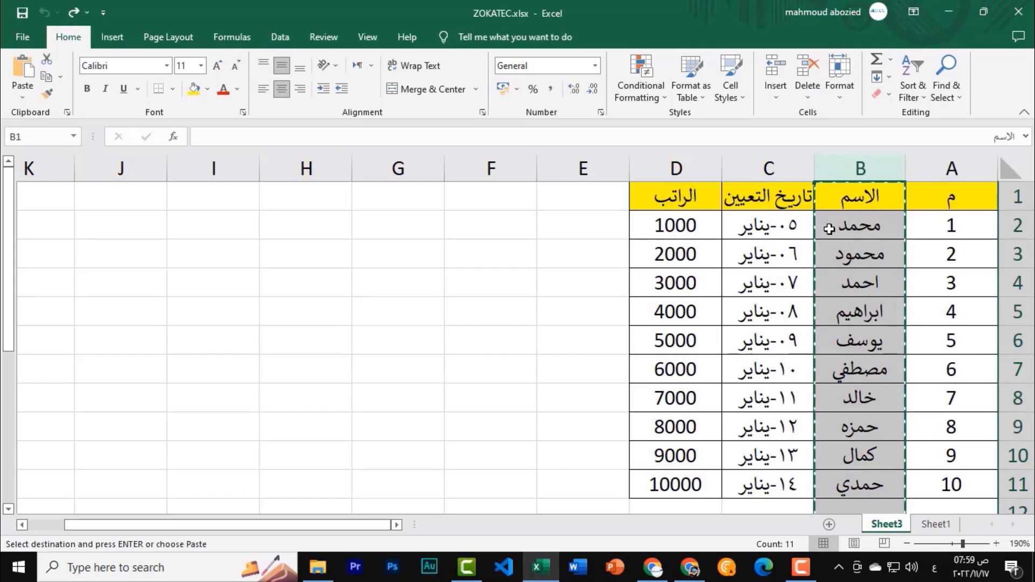
click(700, 170)
right_click(701, 170)
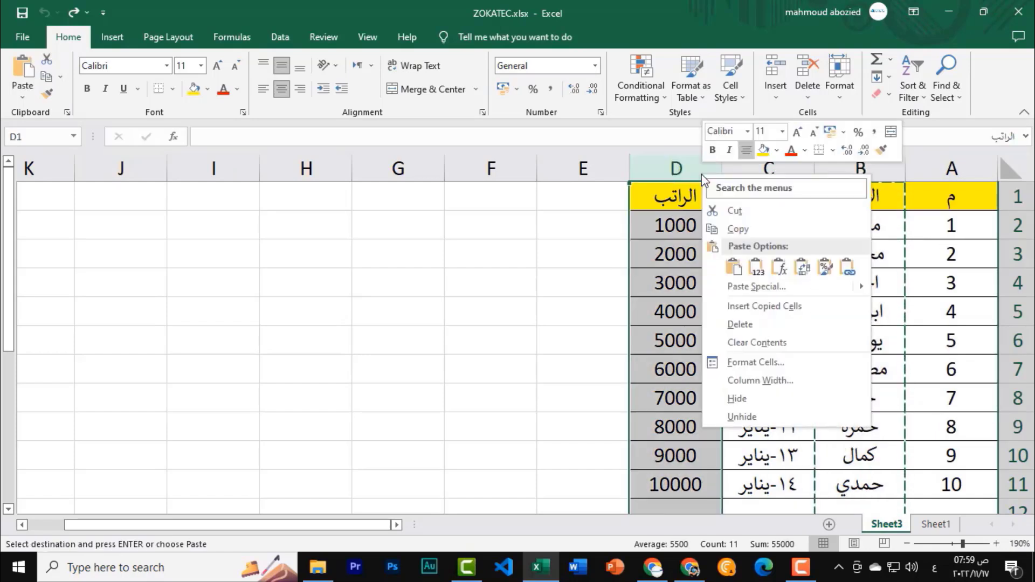
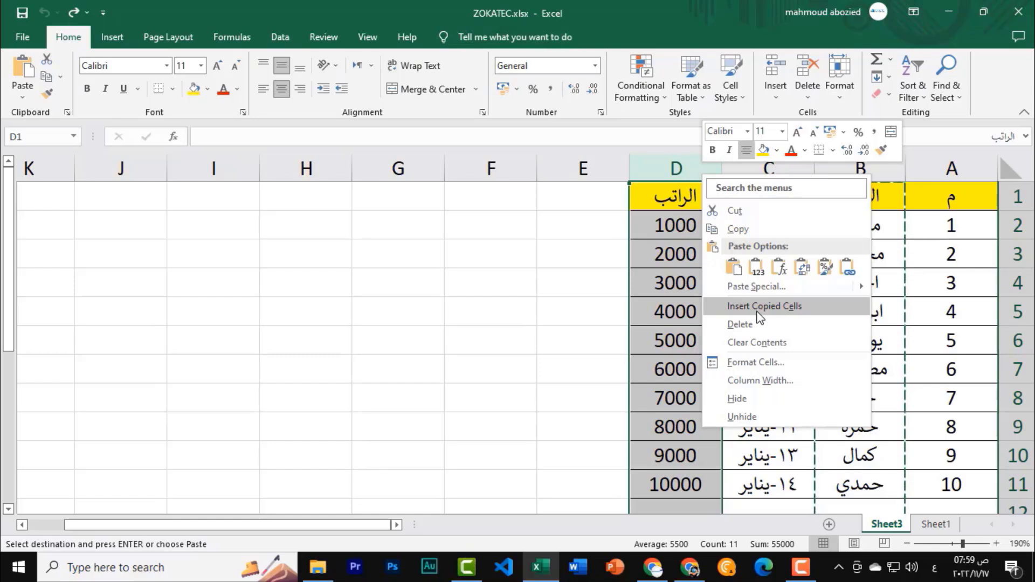
Insert a copy of the names column before the salaries, then cancel and undo it.
click(758, 307)
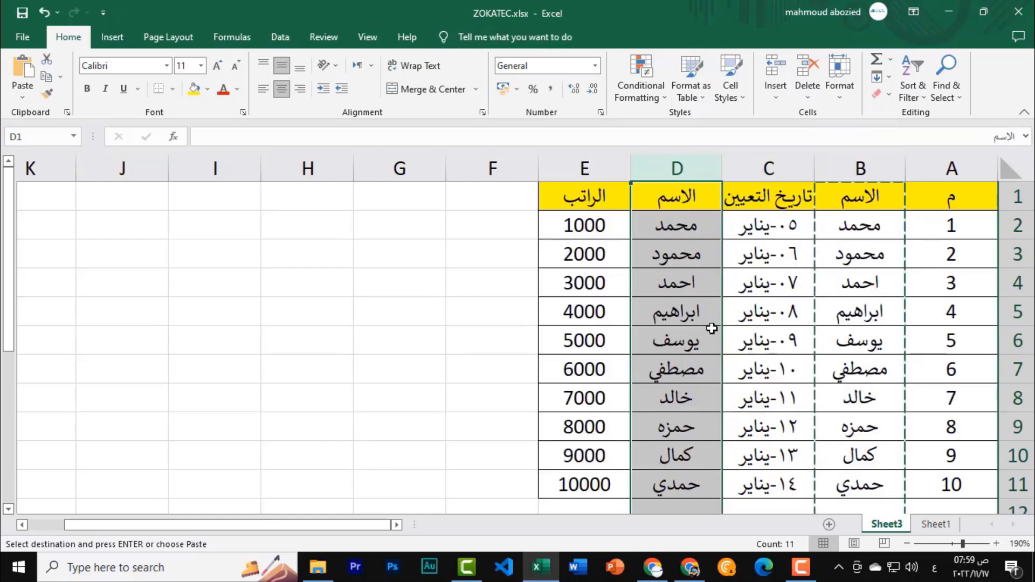
drag(709, 323, 710, 353)
click(677, 167)
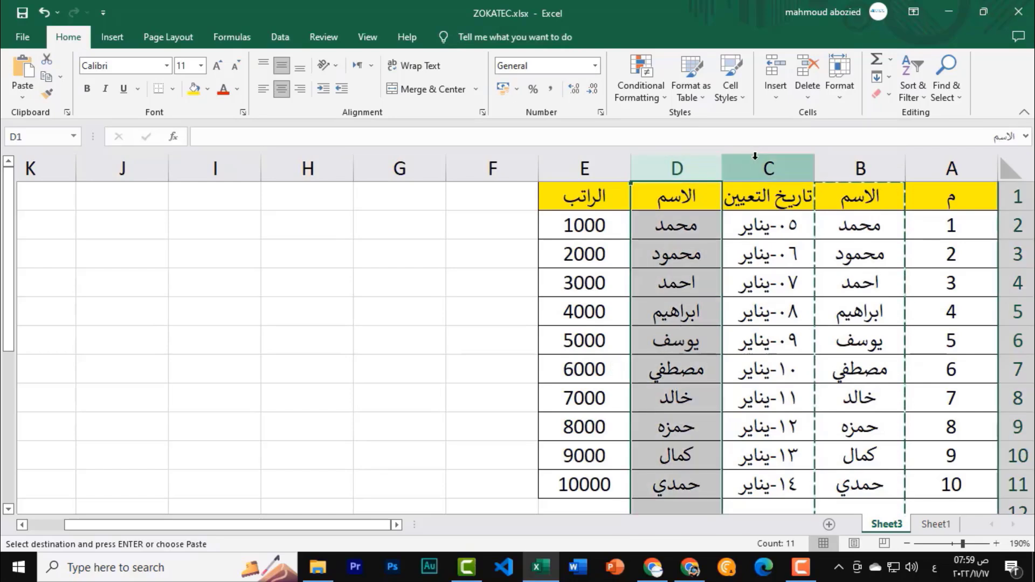
click(703, 332)
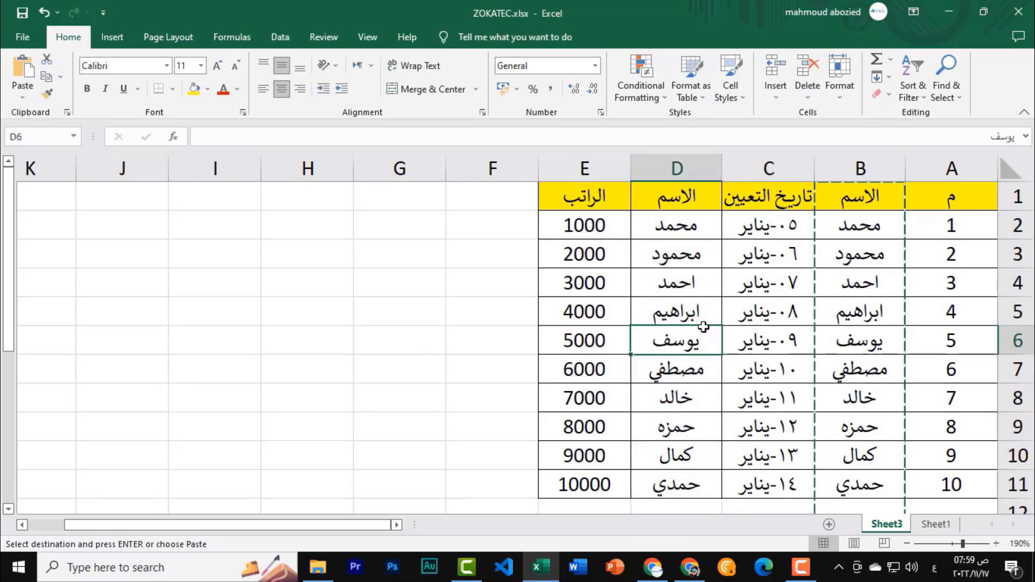
key(Escape)
key(ctrl+z)
click(916, 274)
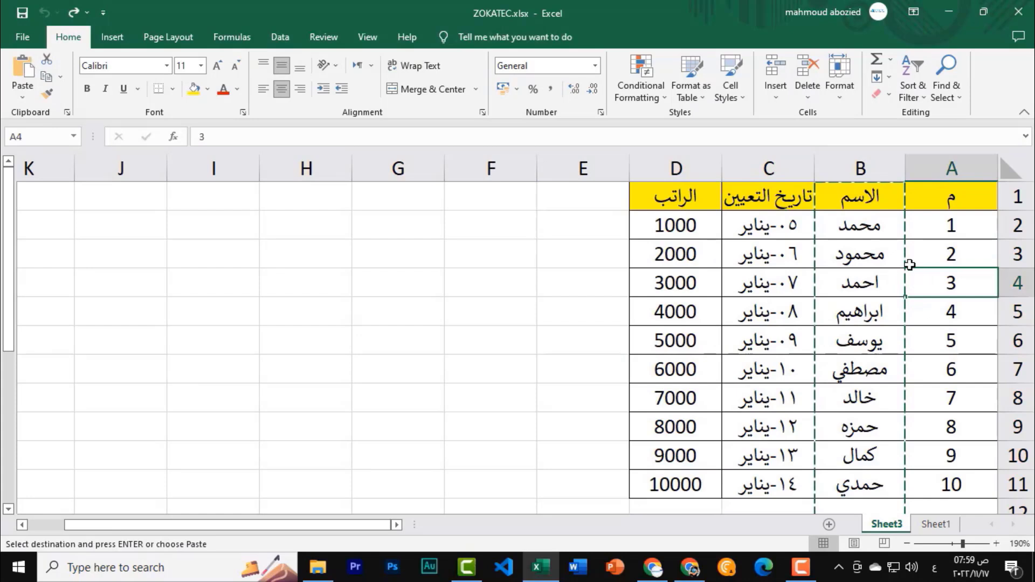
key(Escape)
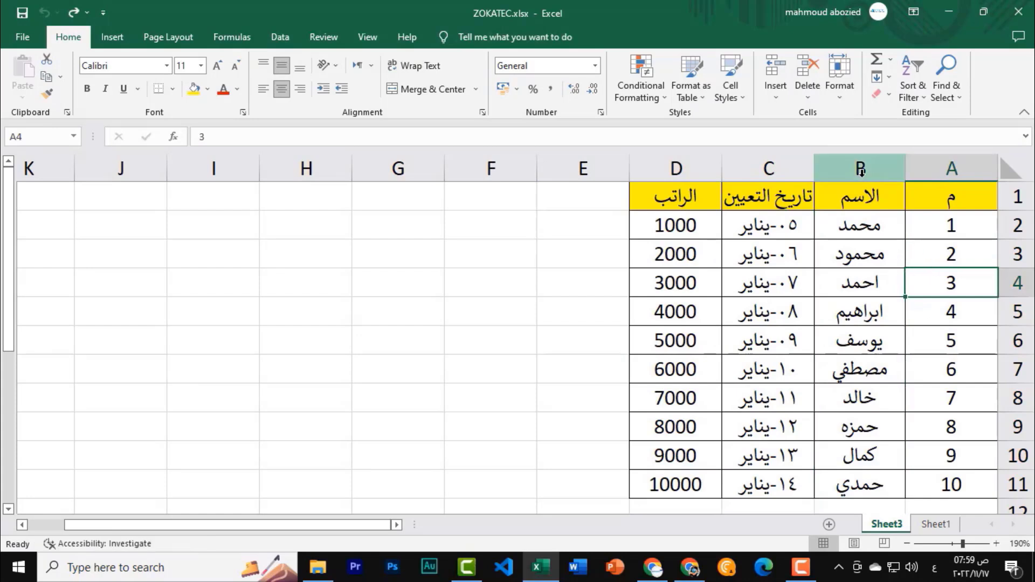
Cut the names column B and insert it in front of the salaries column D.
click(861, 168)
right_click(861, 178)
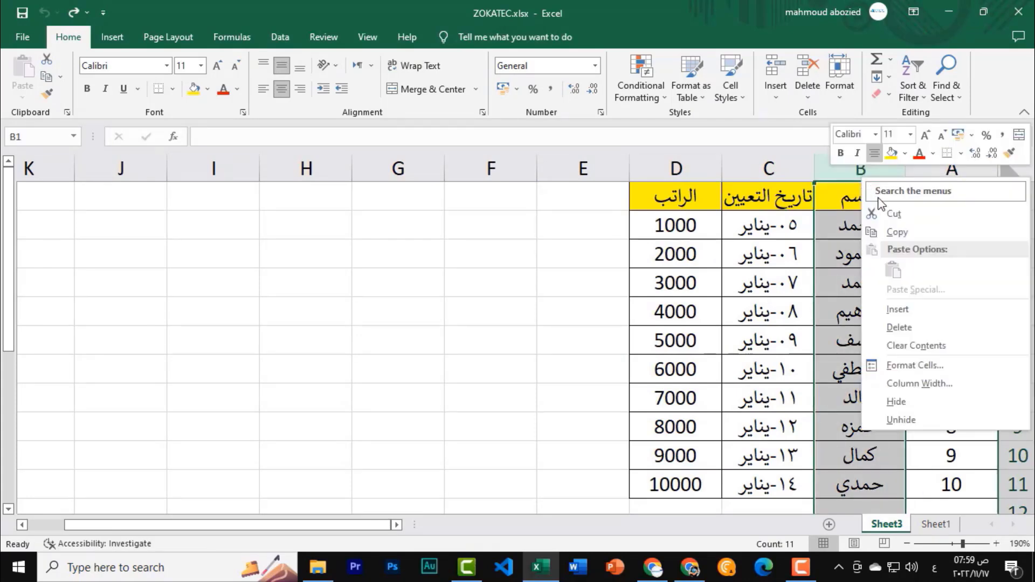
click(890, 220)
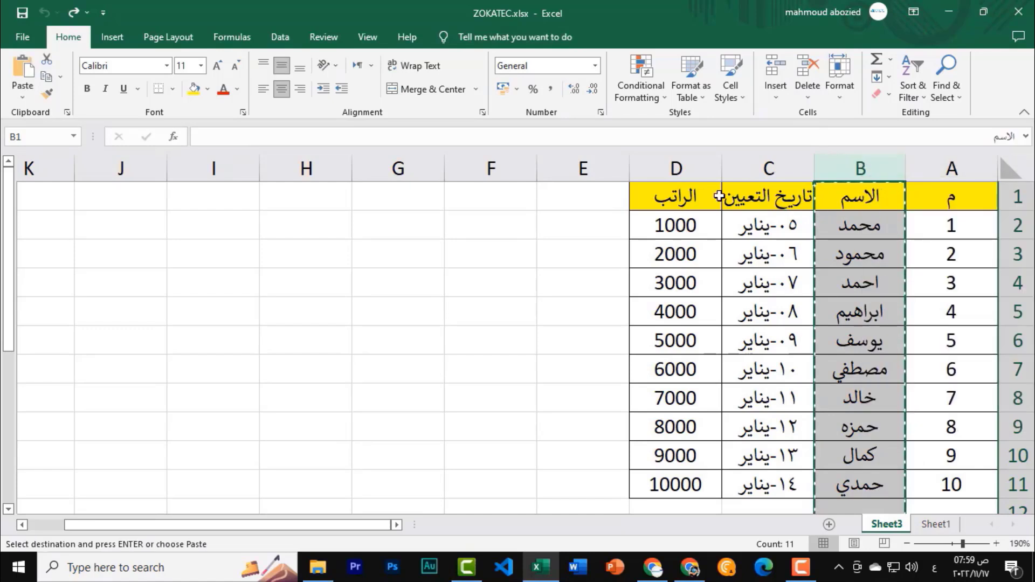
click(676, 173)
right_click(677, 178)
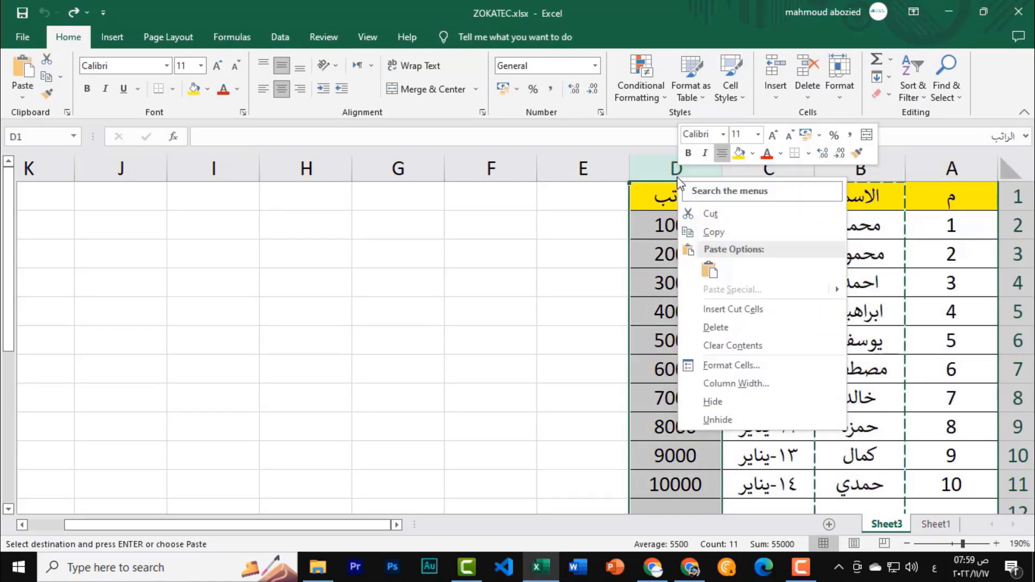
click(731, 313)
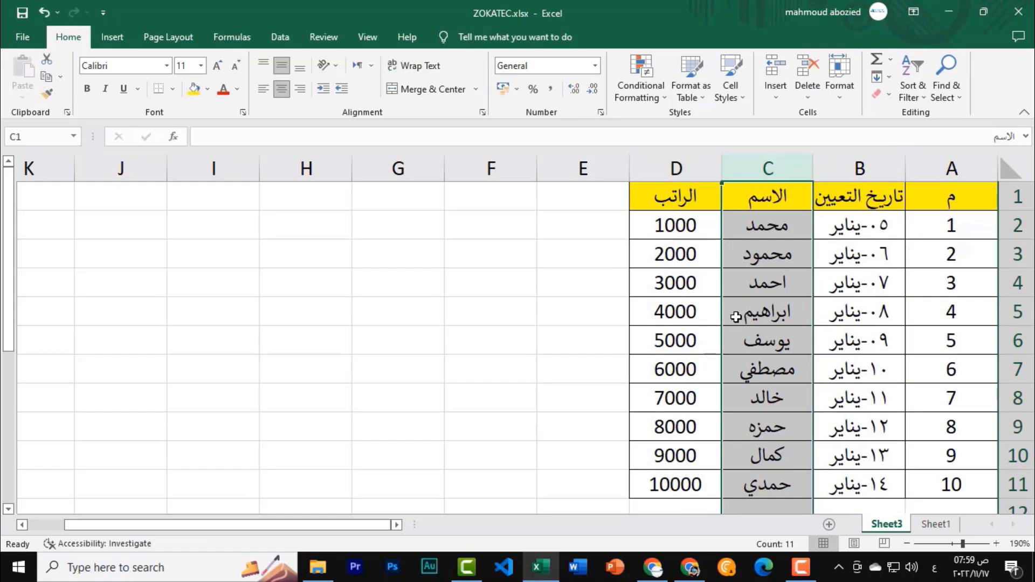
click(757, 319)
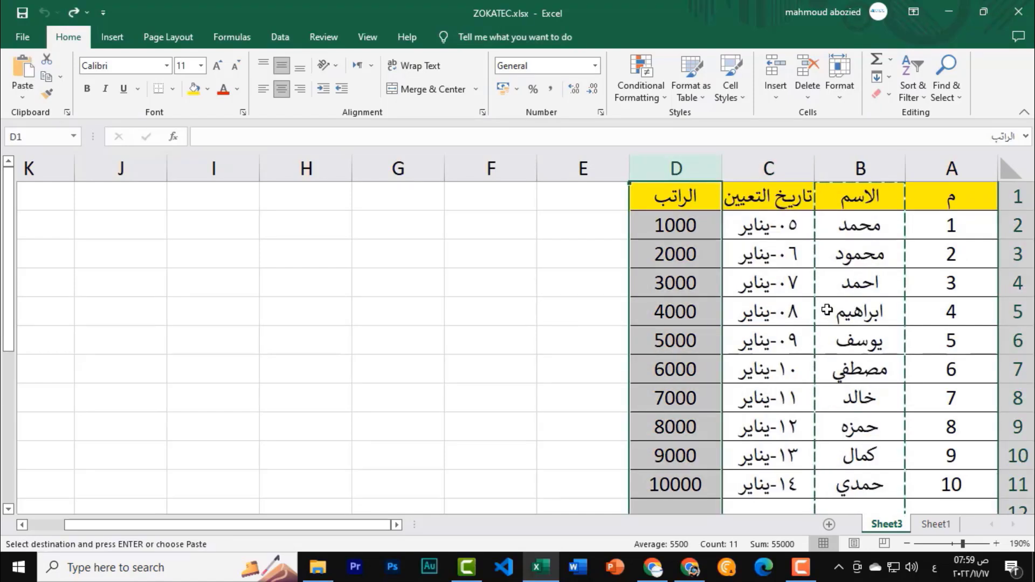
key(Escape)
Copy the ابراهيم row 5 above row 9, then undo the duplicate row.
click(1017, 286)
click(1017, 315)
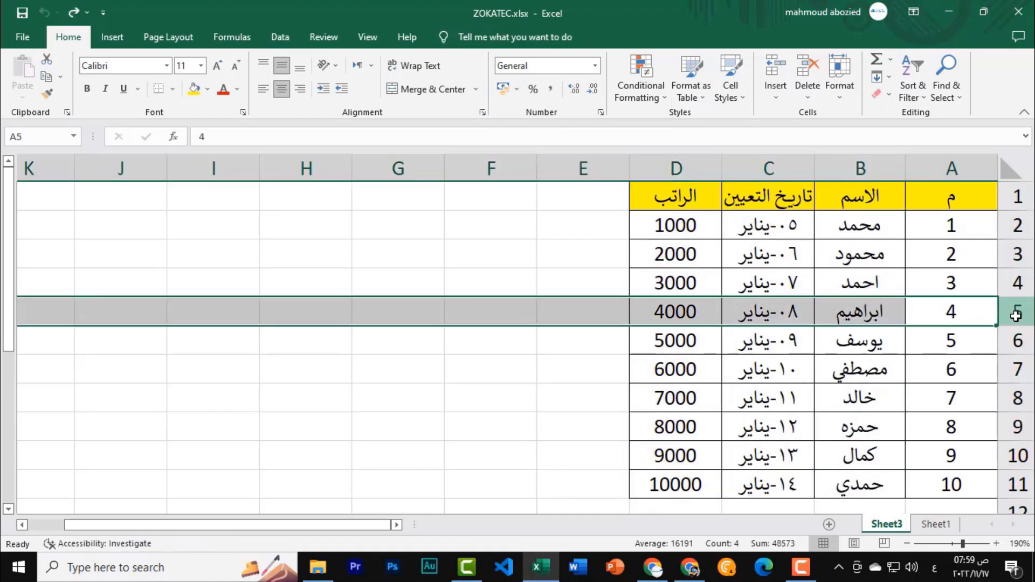
right_click(1015, 316)
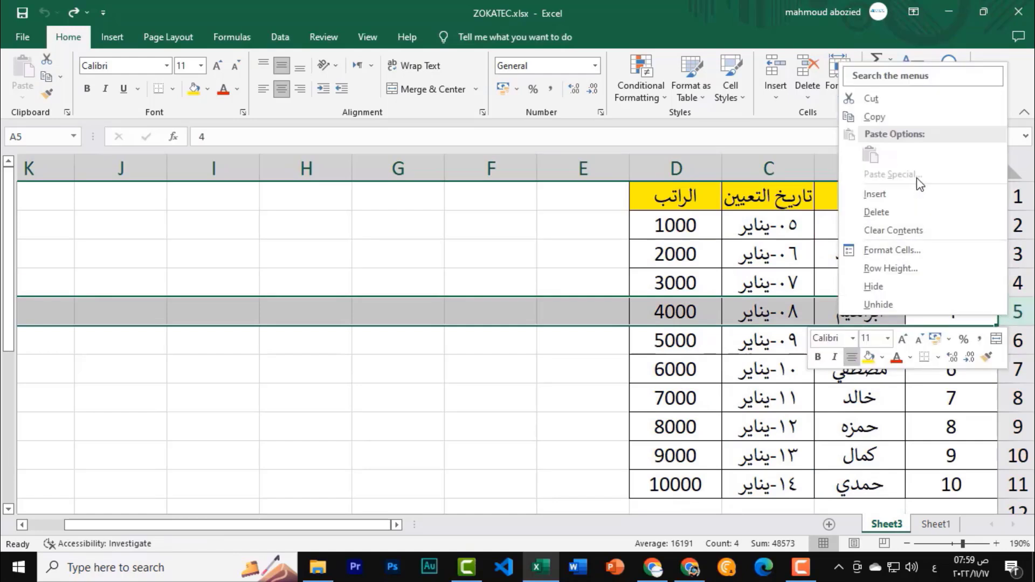
click(908, 118)
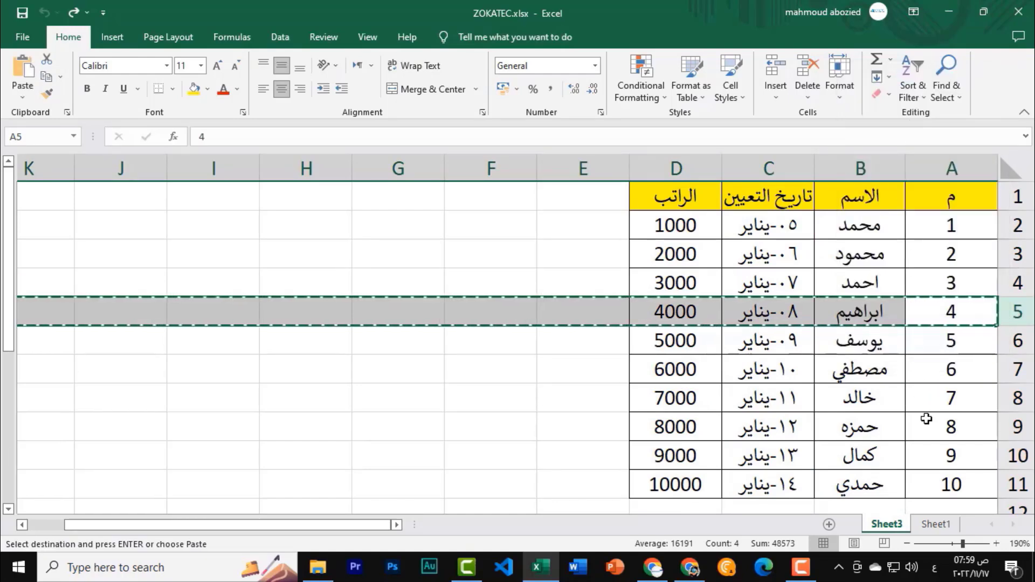
click(1014, 426)
right_click(1012, 424)
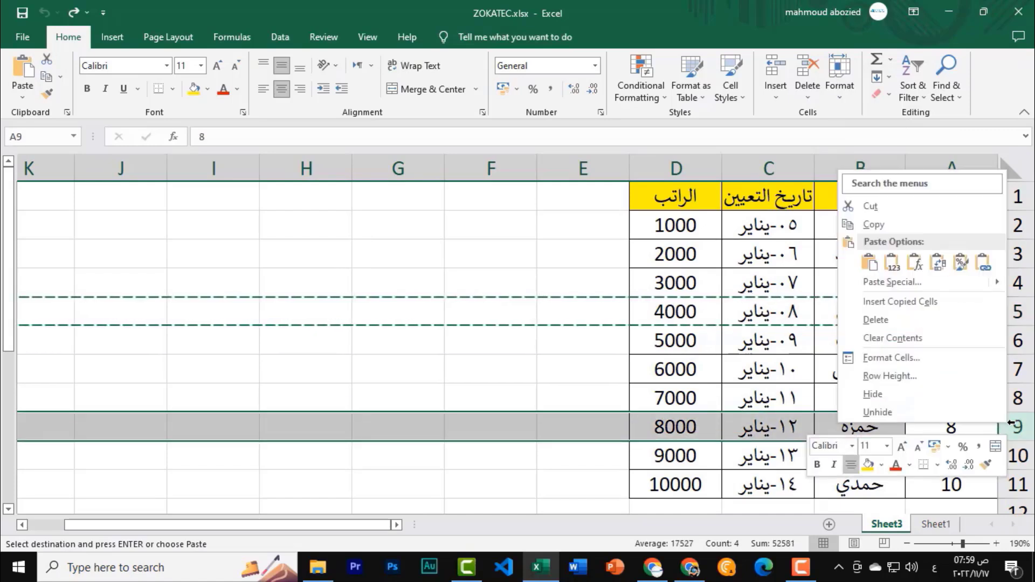
click(900, 301)
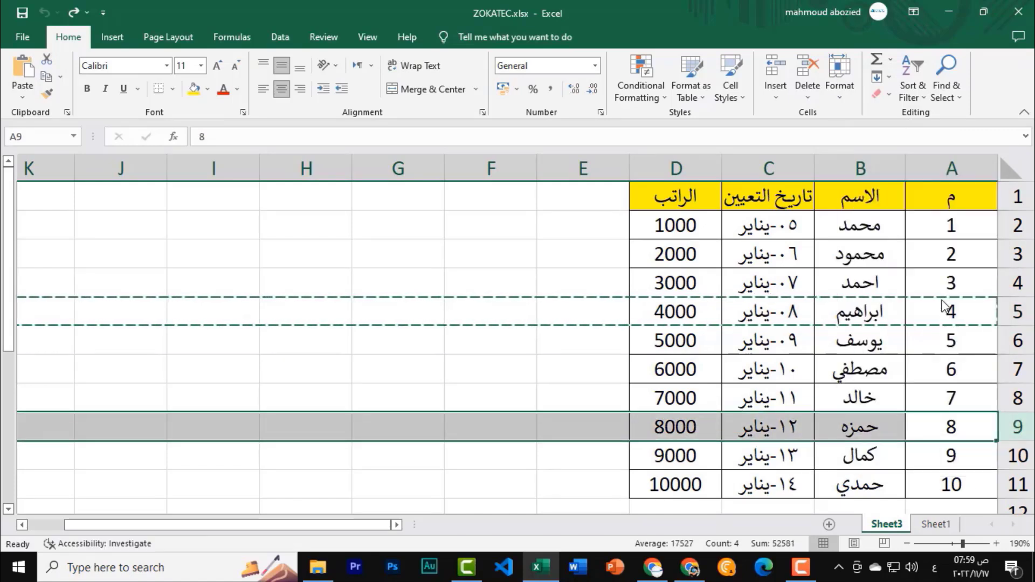
click(879, 379)
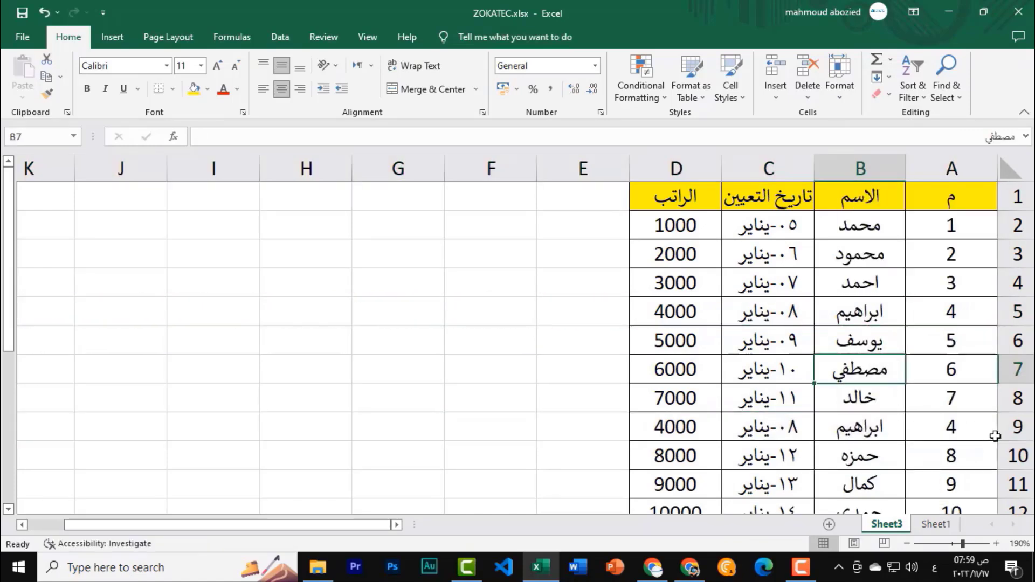
key(ctrl+z)
key(Escape)
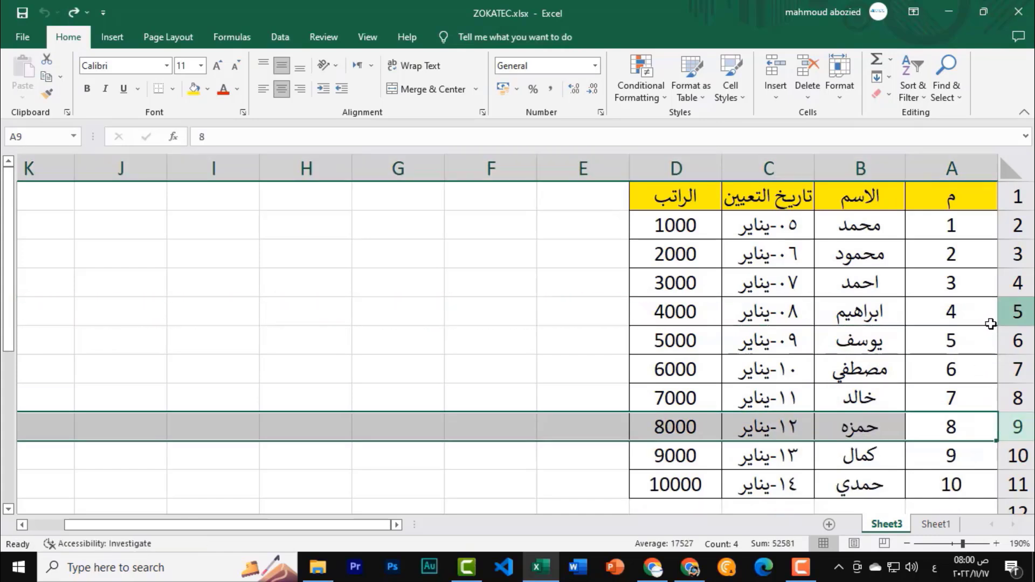
Move the ابراهيم row above row 9, then undo it back to row 5.
click(988, 320)
click(1026, 311)
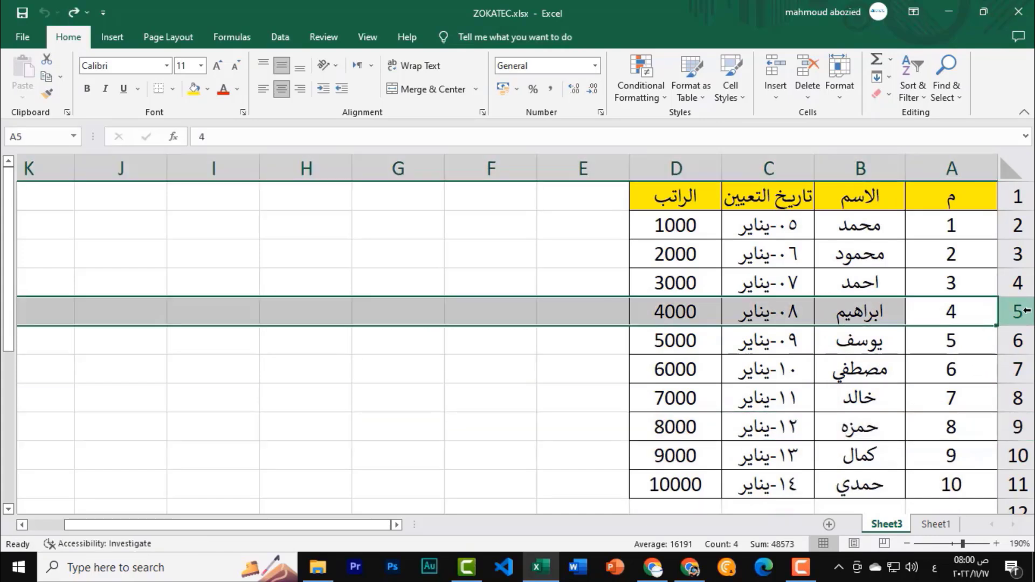
right_click(1027, 311)
click(937, 90)
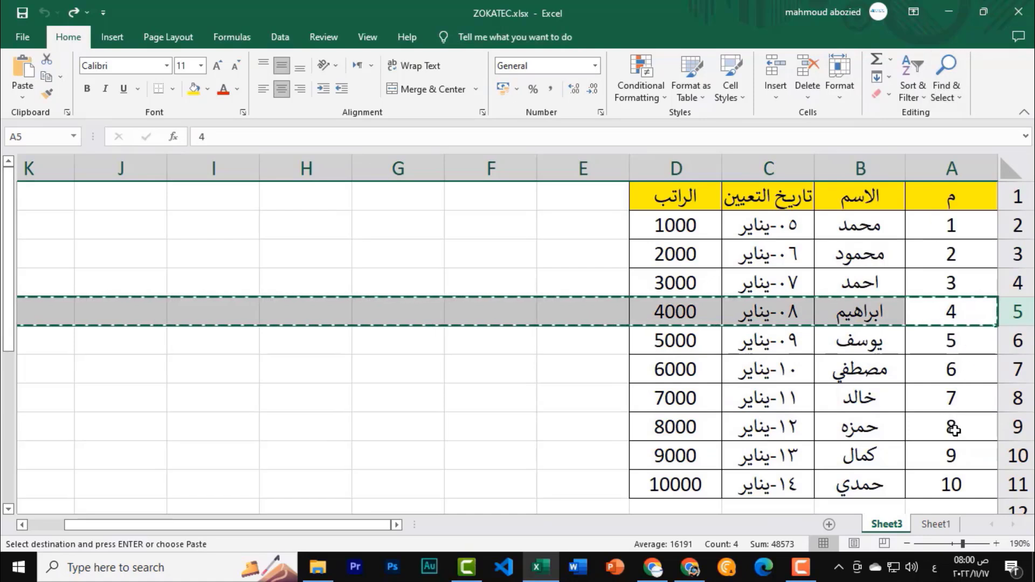
click(1016, 426)
right_click(1002, 431)
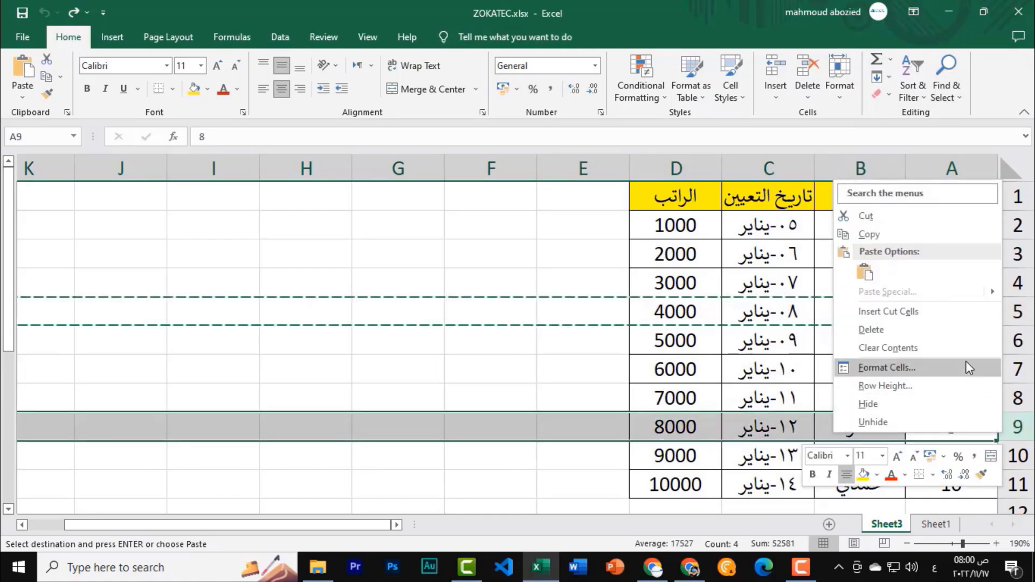
click(972, 311)
click(953, 366)
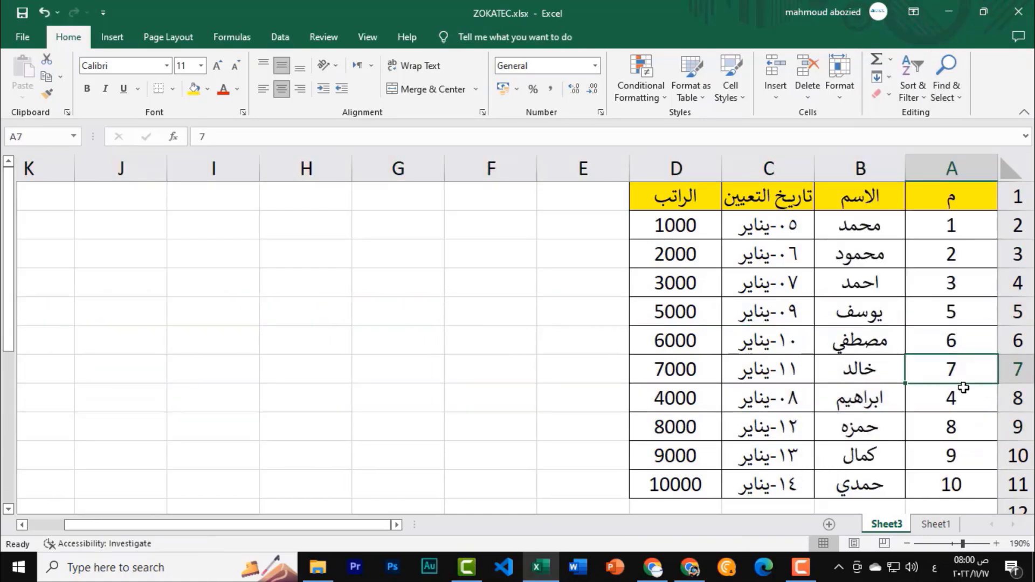
click(961, 403)
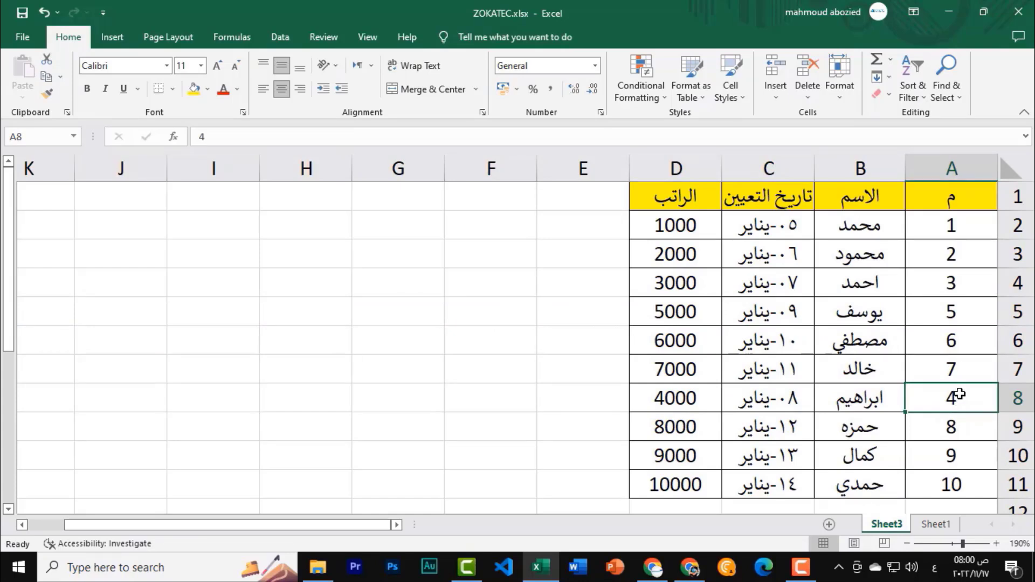
key(ctrl+z)
click(926, 346)
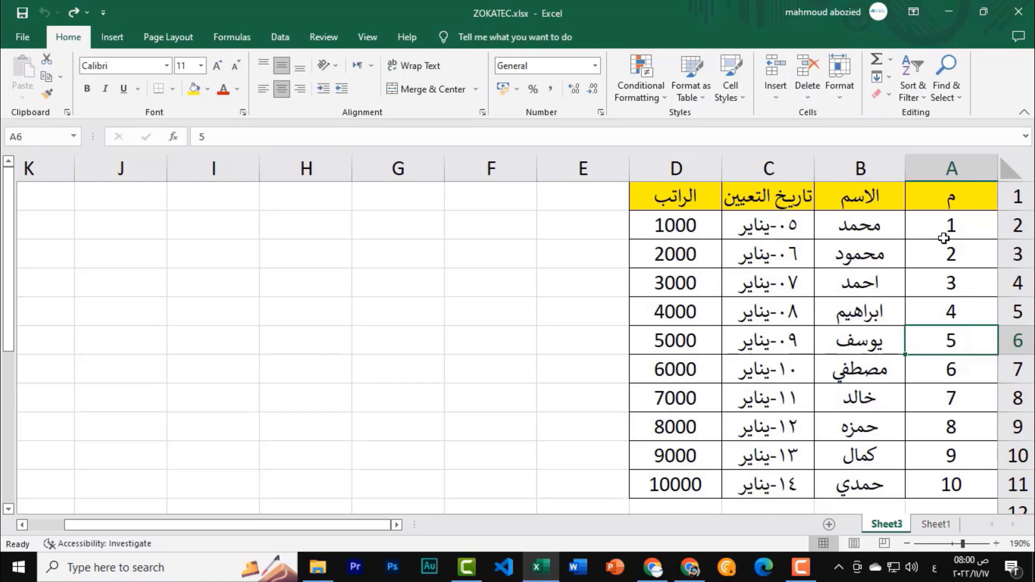
Hide the name column B, then unhide it by selecting columns A to C.
click(864, 166)
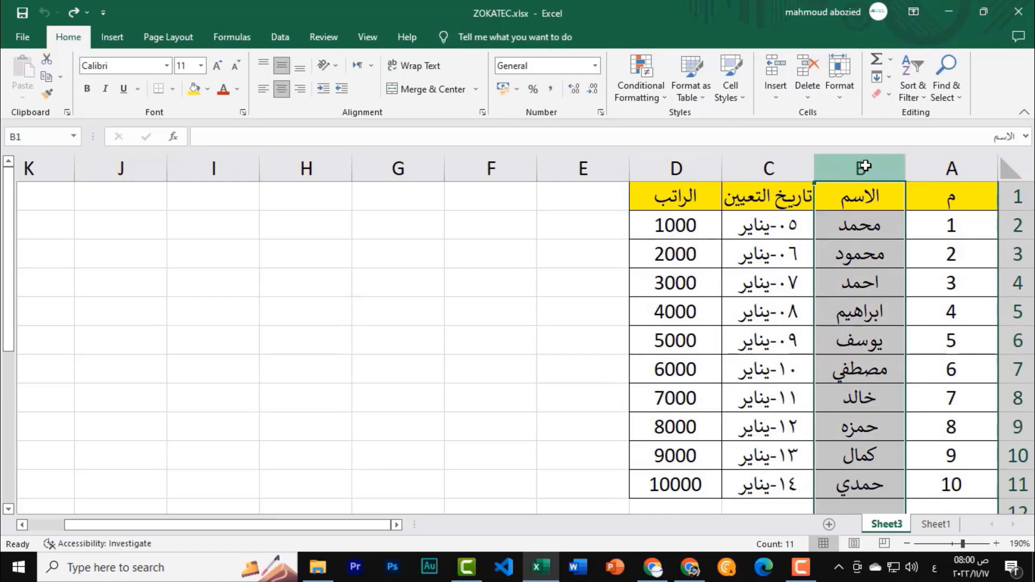
right_click(864, 166)
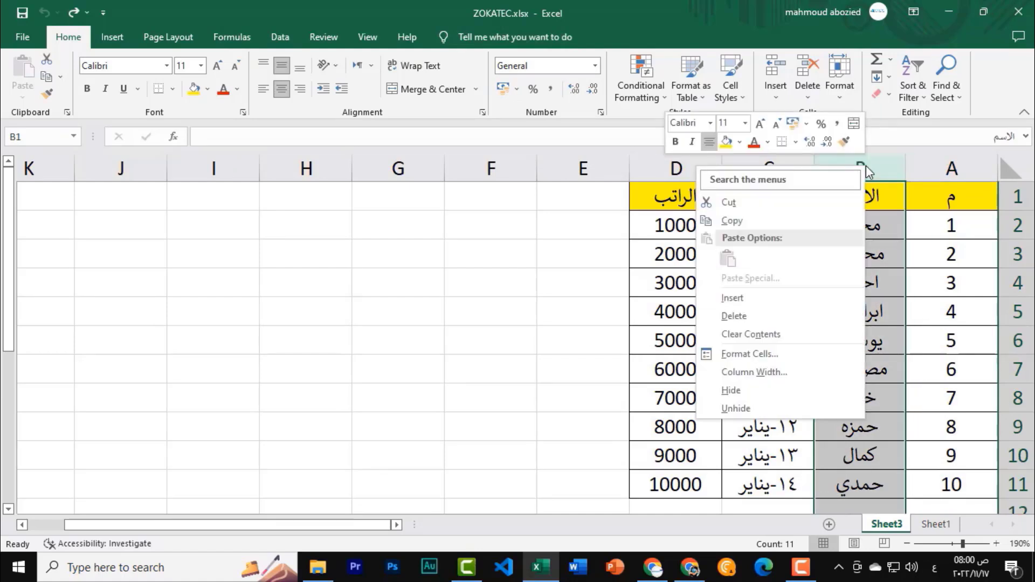
click(741, 393)
click(843, 375)
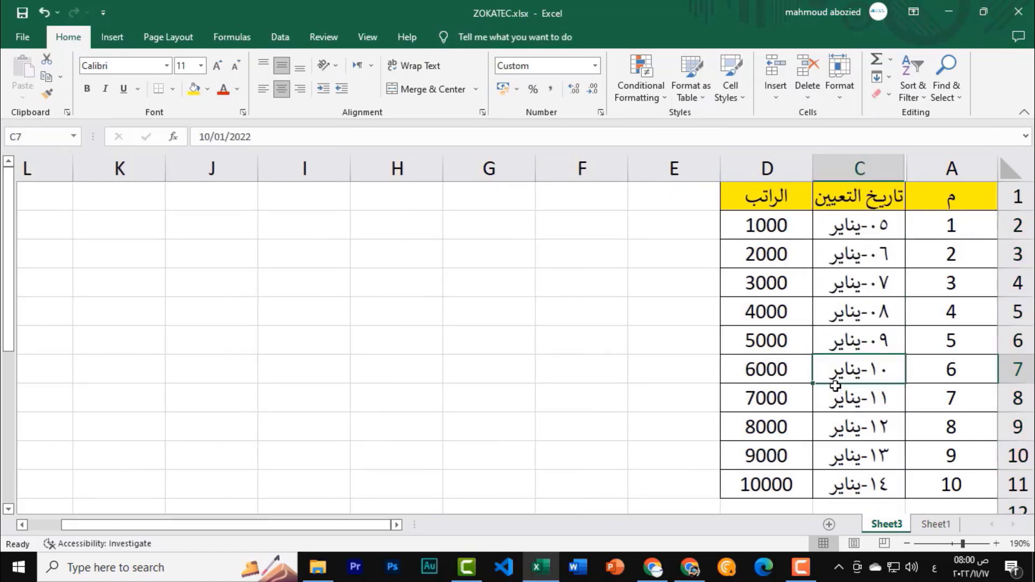
click(935, 251)
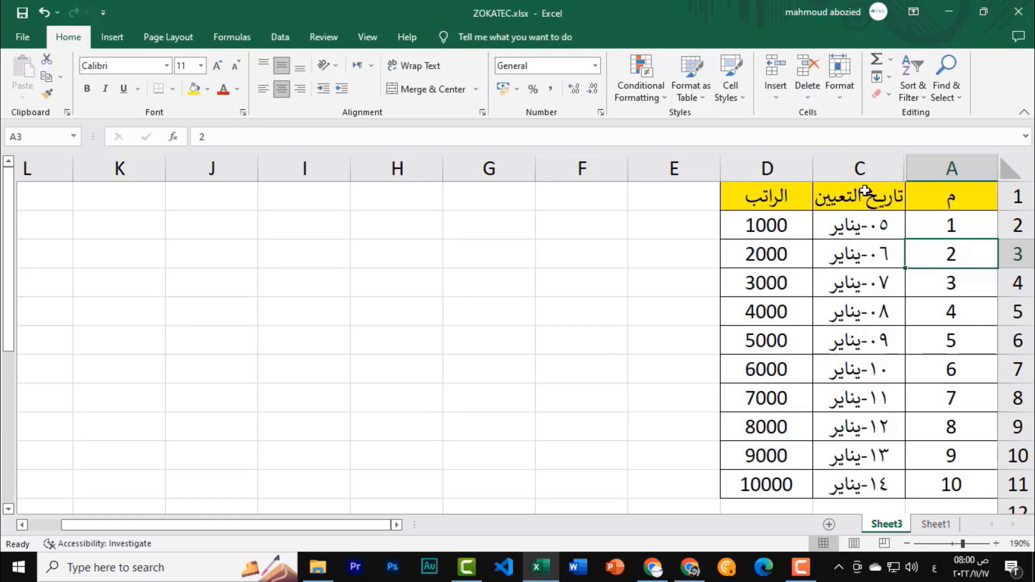
click(876, 155)
drag(875, 154, 936, 153)
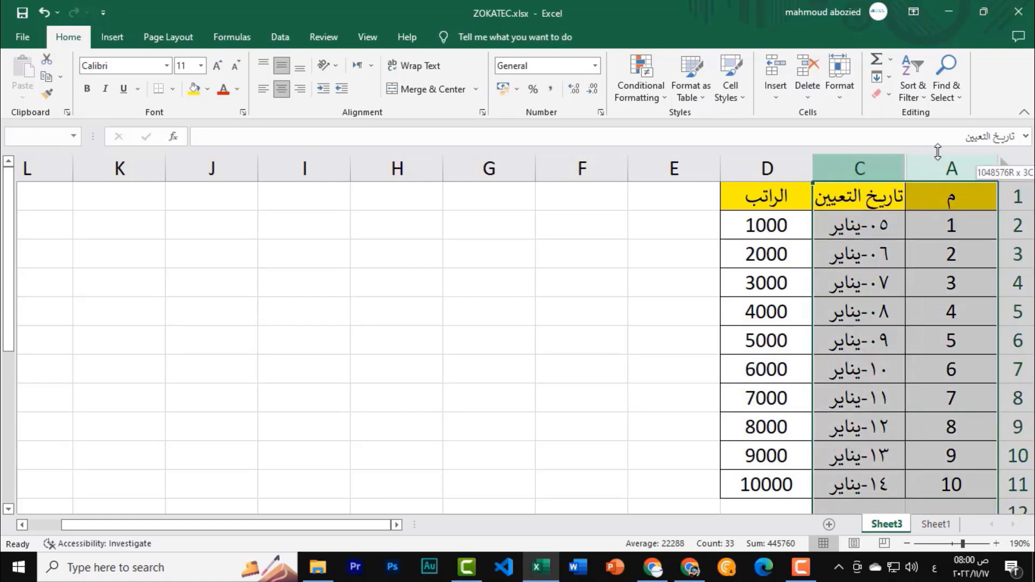
right_click(898, 232)
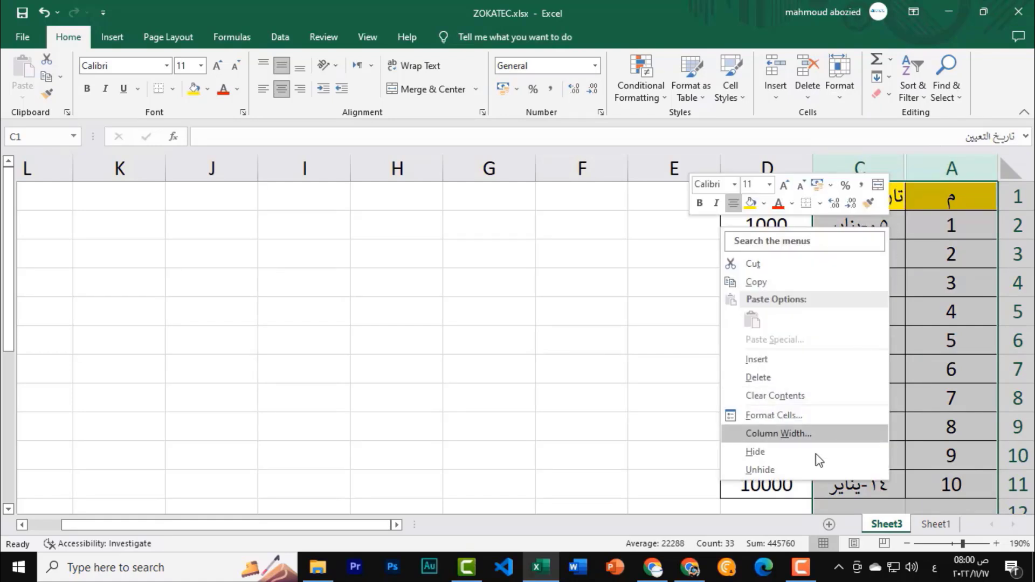
click(768, 477)
click(830, 345)
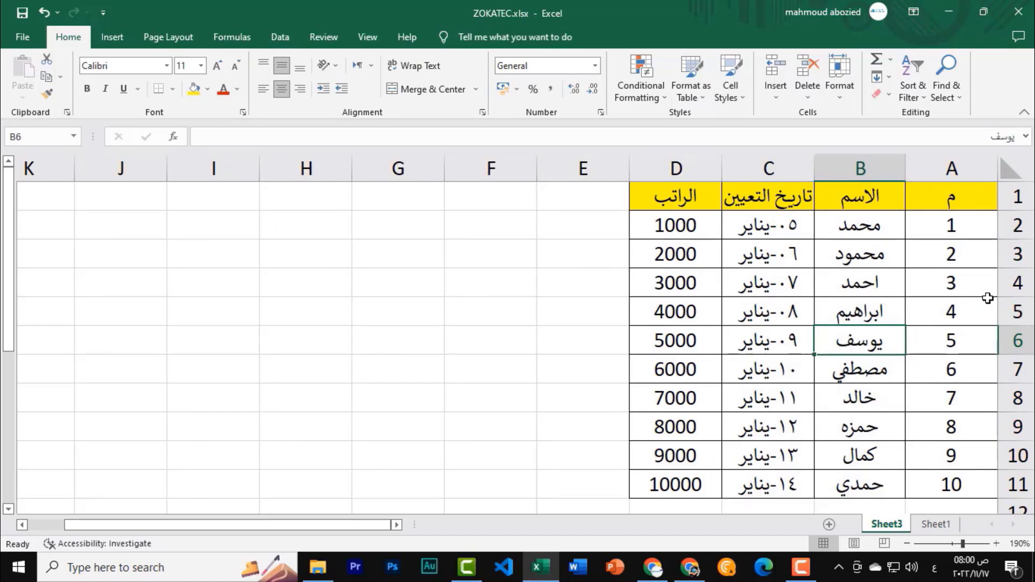
Hide row 4 holding احمد, then unhide it by selecting rows 3 to 5.
right_click(1016, 283)
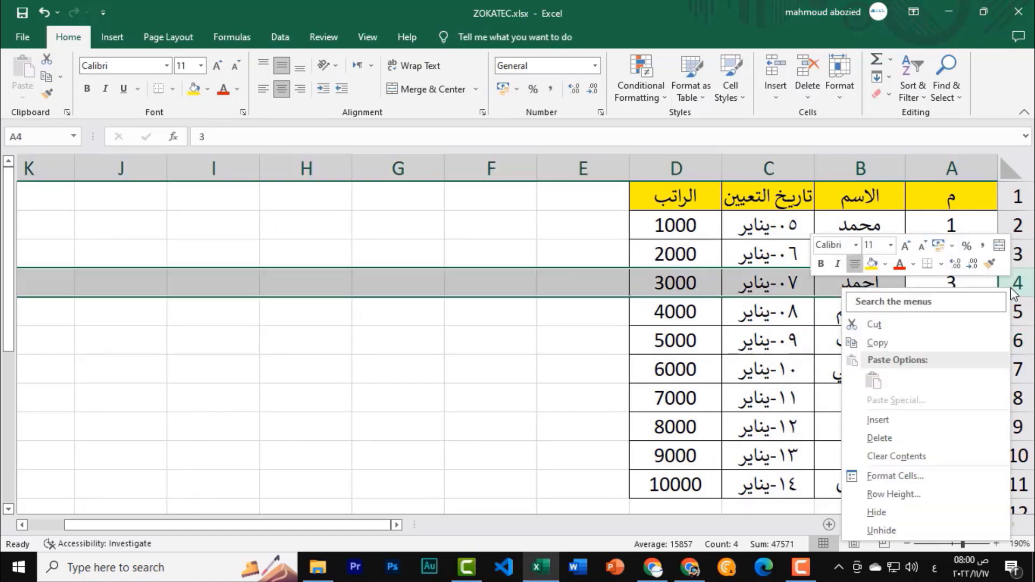
click(877, 511)
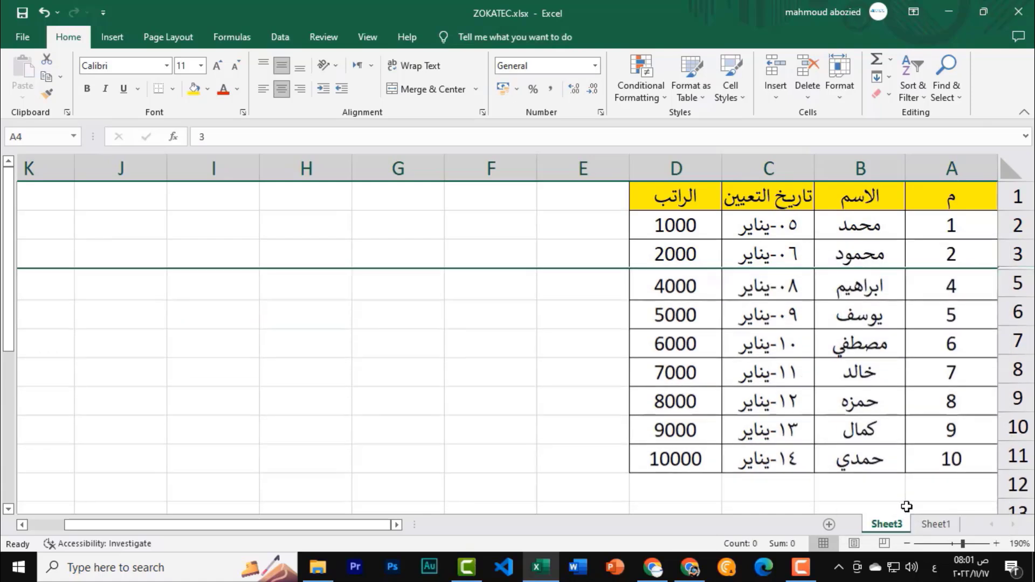
click(915, 402)
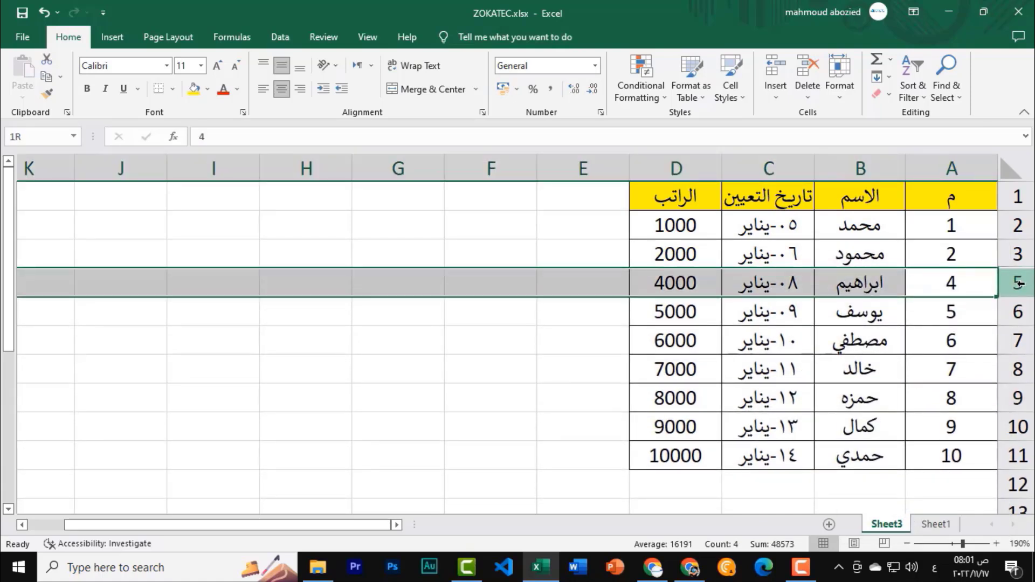
drag(1018, 283, 1017, 254)
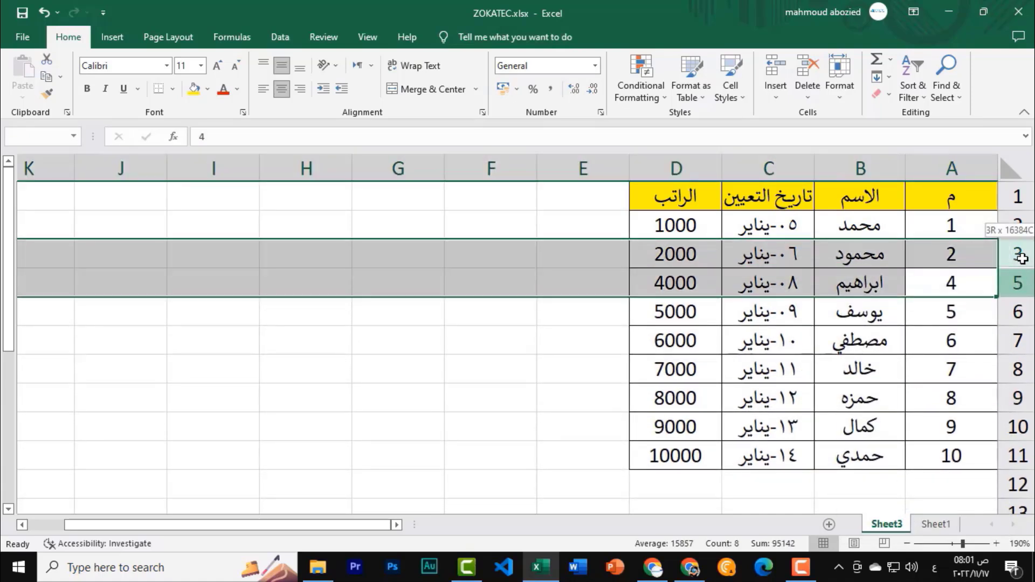
right_click(929, 279)
click(846, 511)
click(847, 389)
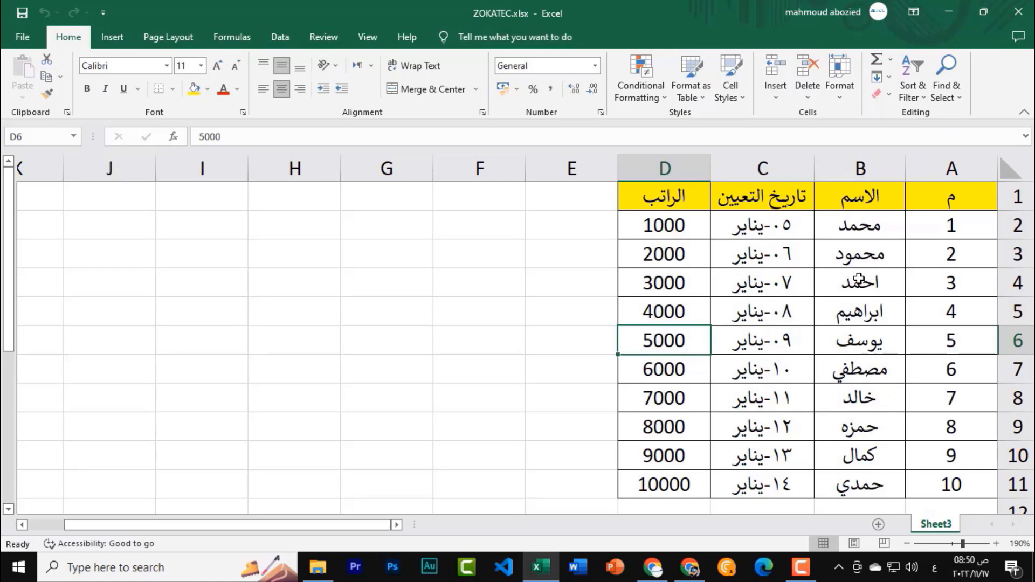
click(734, 244)
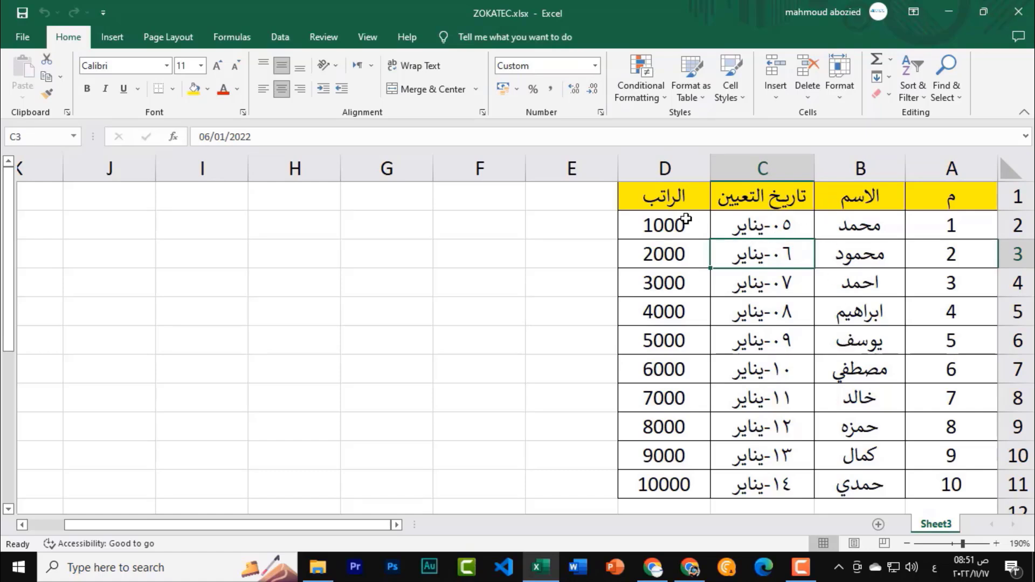
click(666, 209)
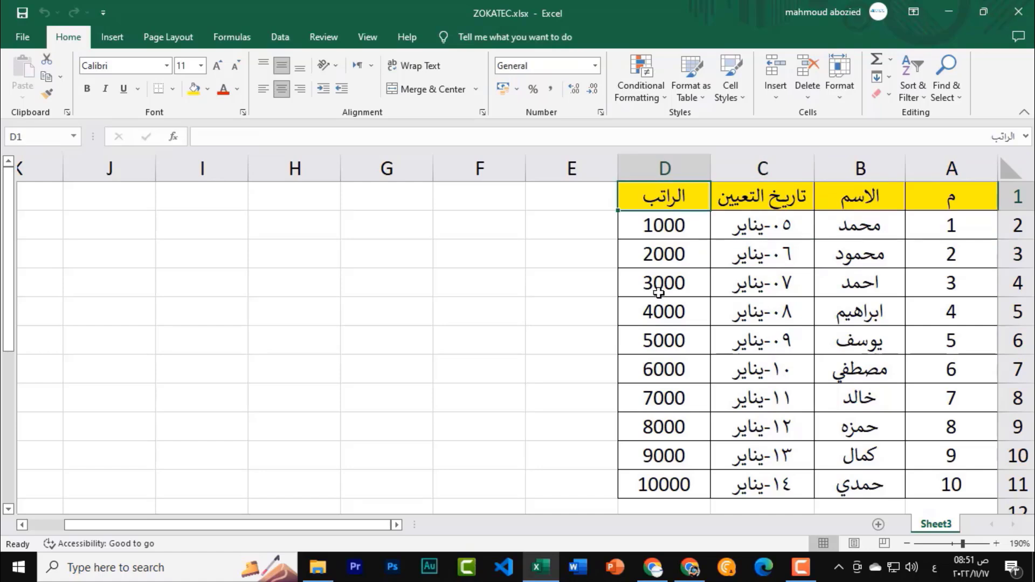
click(674, 218)
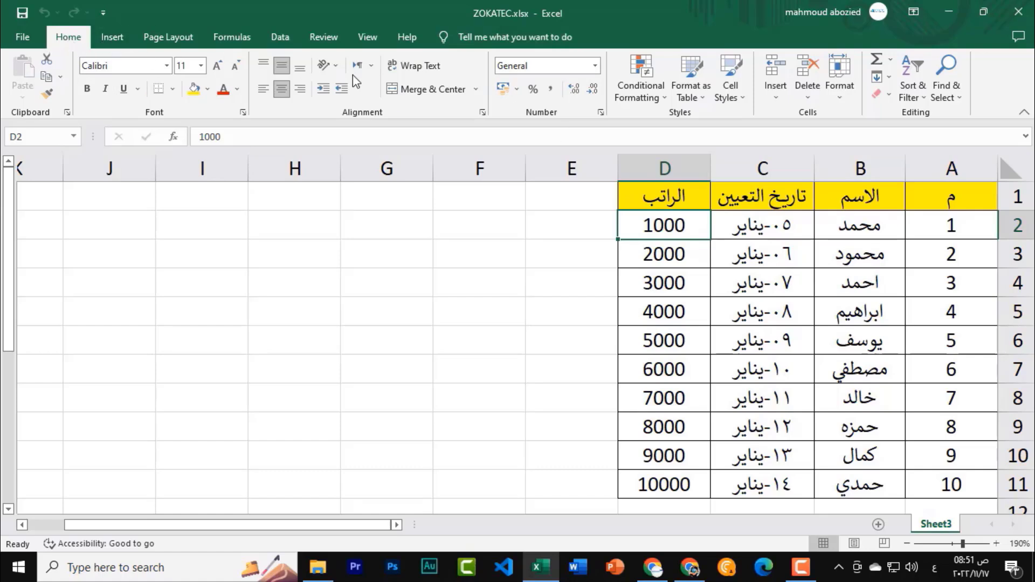
Preview the sorting options for the salary and hire date columns without sorting.
click(913, 97)
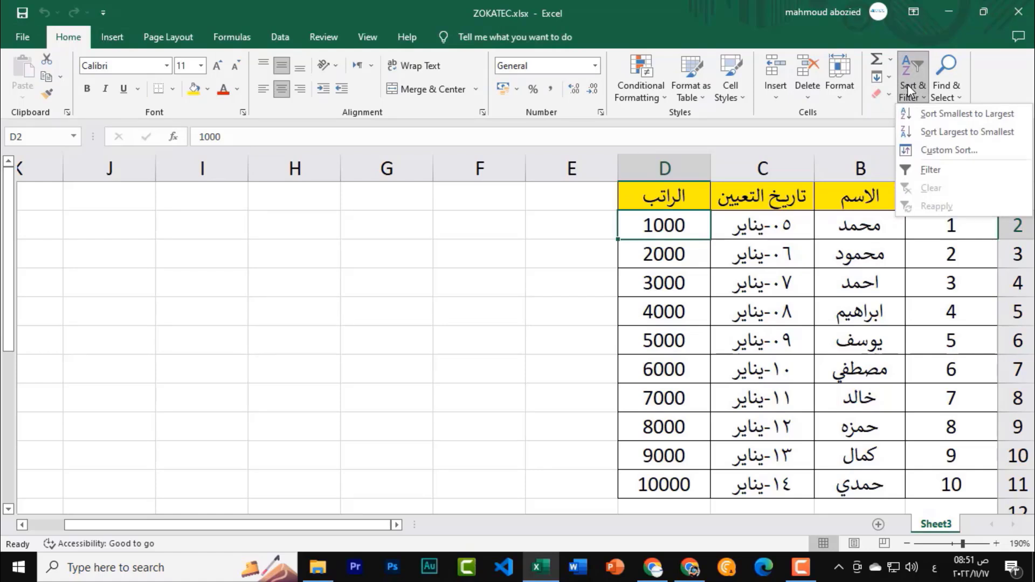
click(879, 278)
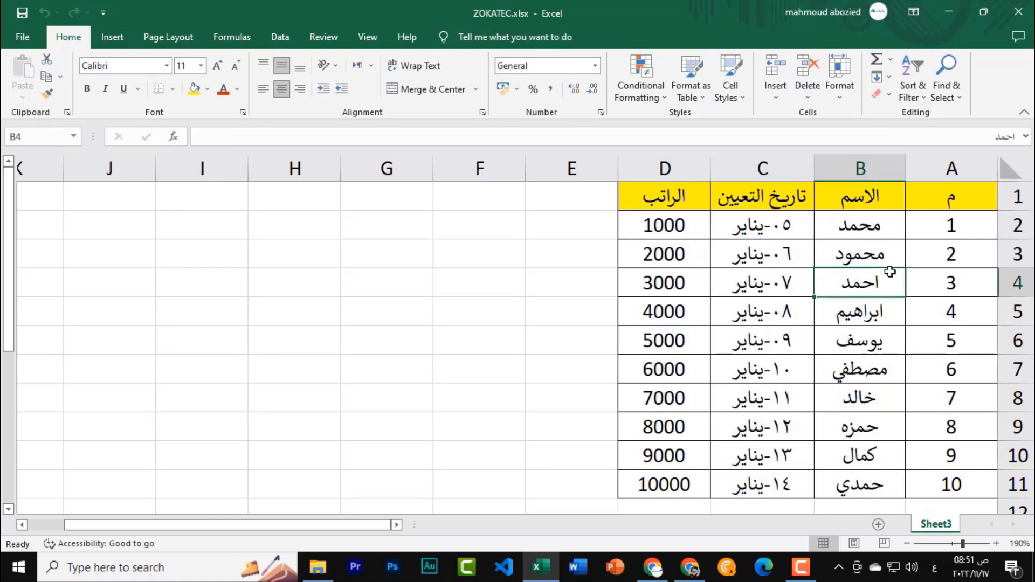
click(681, 171)
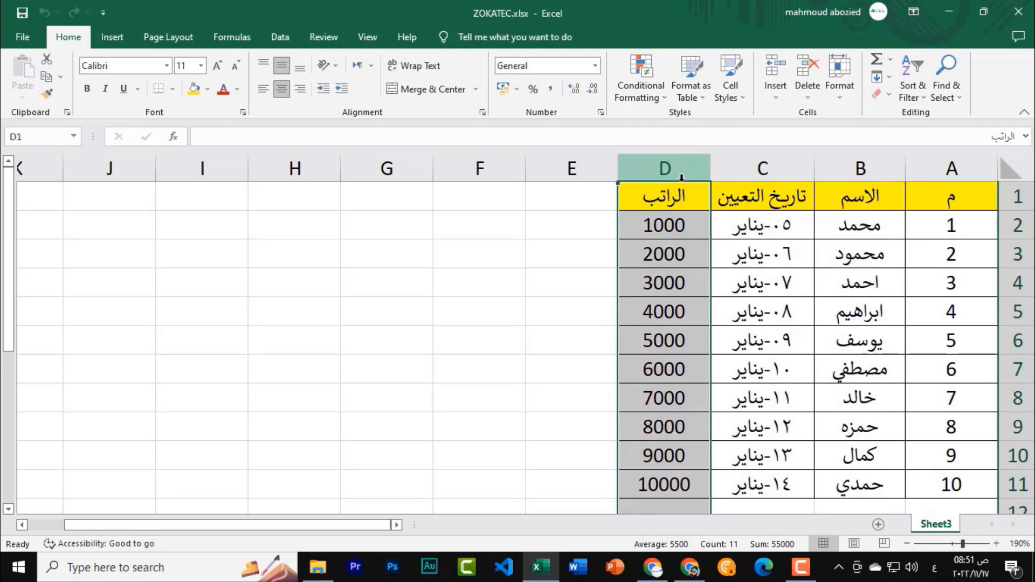
click(910, 86)
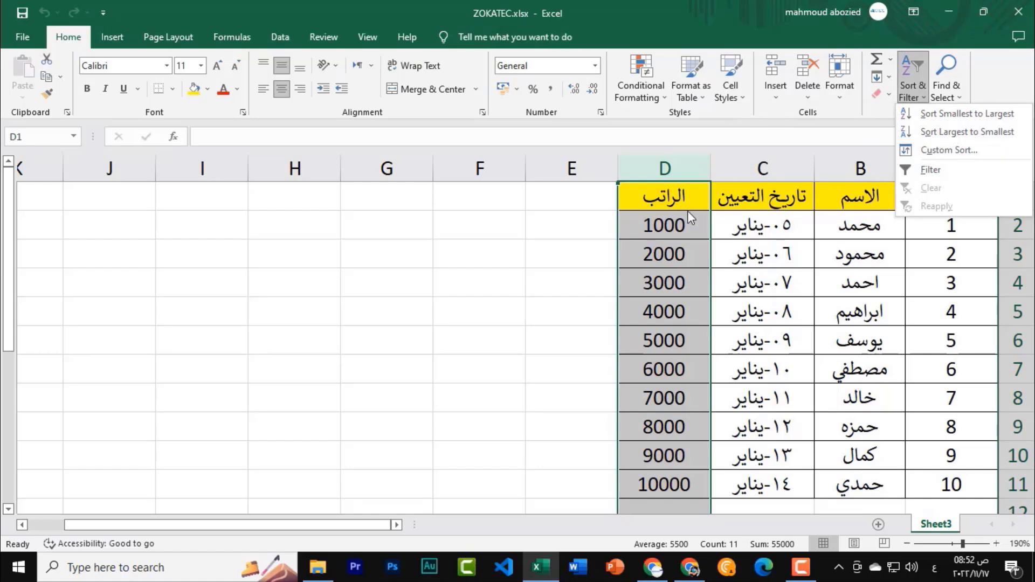
click(679, 254)
click(762, 168)
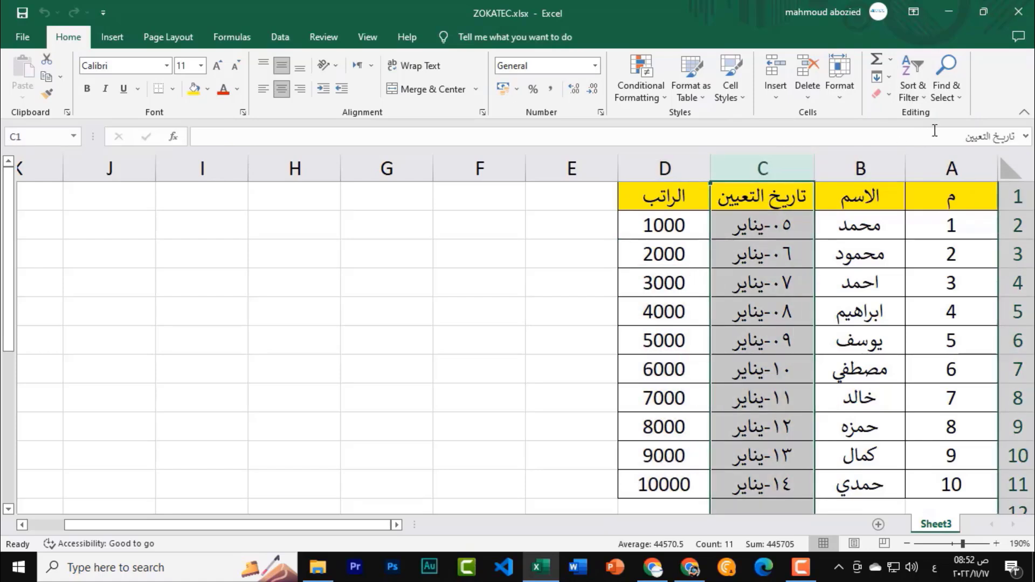
click(907, 85)
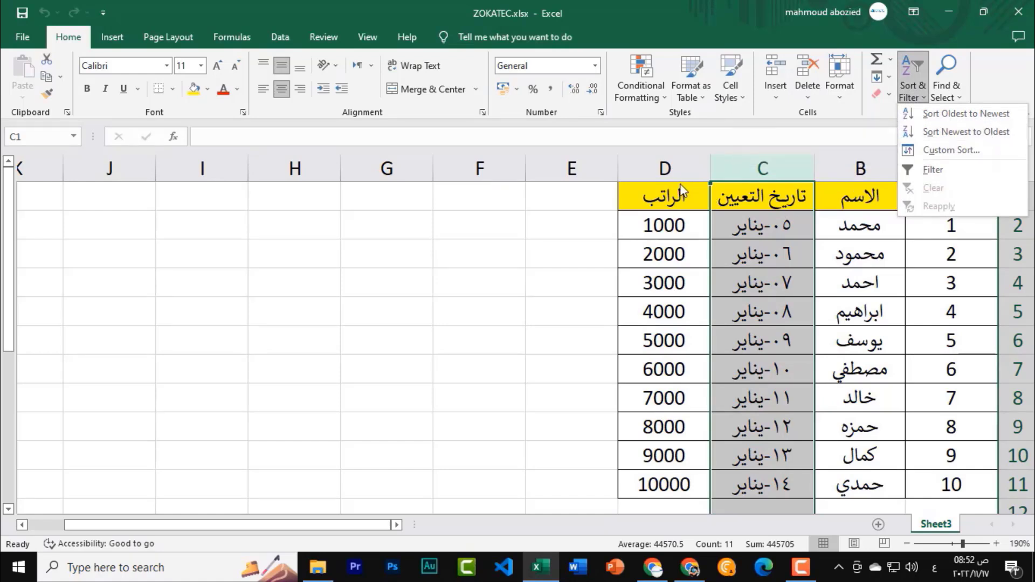
click(677, 168)
click(678, 169)
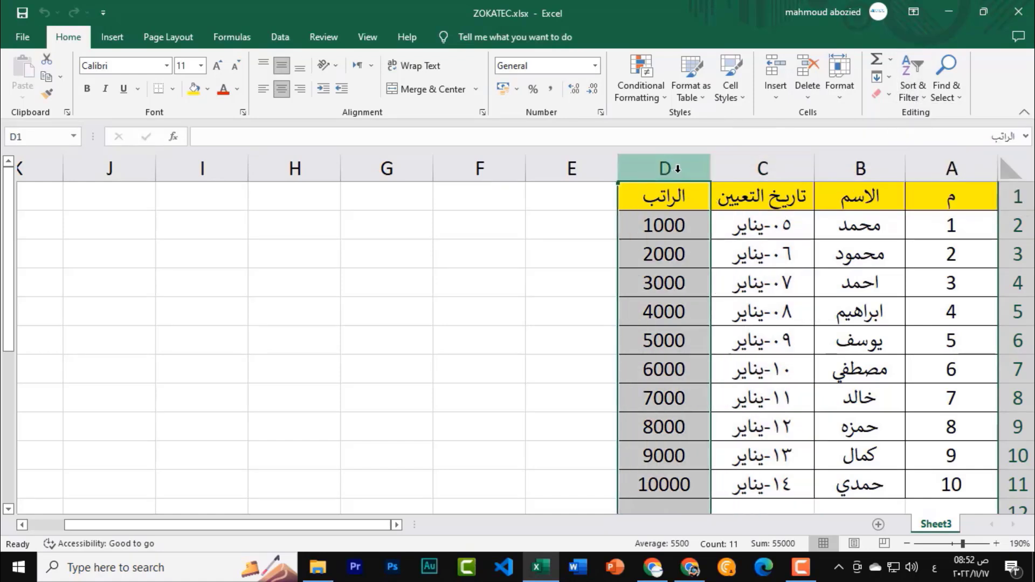
click(775, 166)
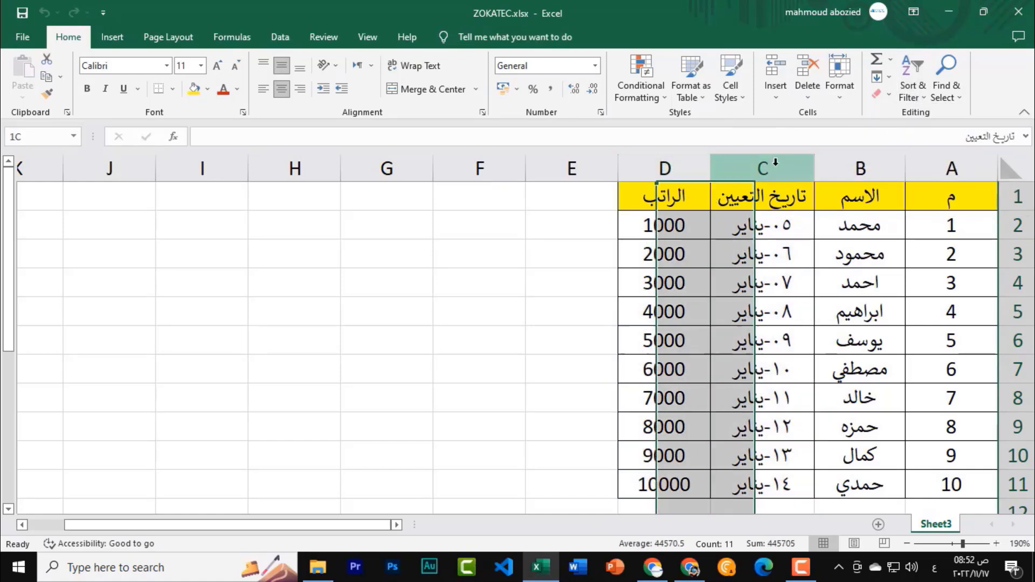
click(860, 164)
Select the whole name column B and show its Sort & Filter choices.
click(906, 97)
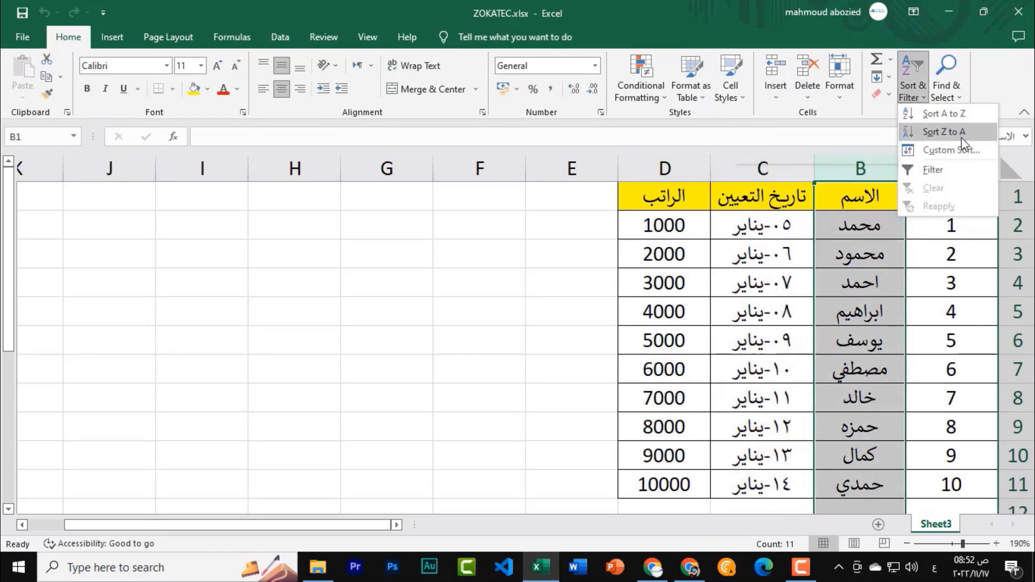
click(869, 211)
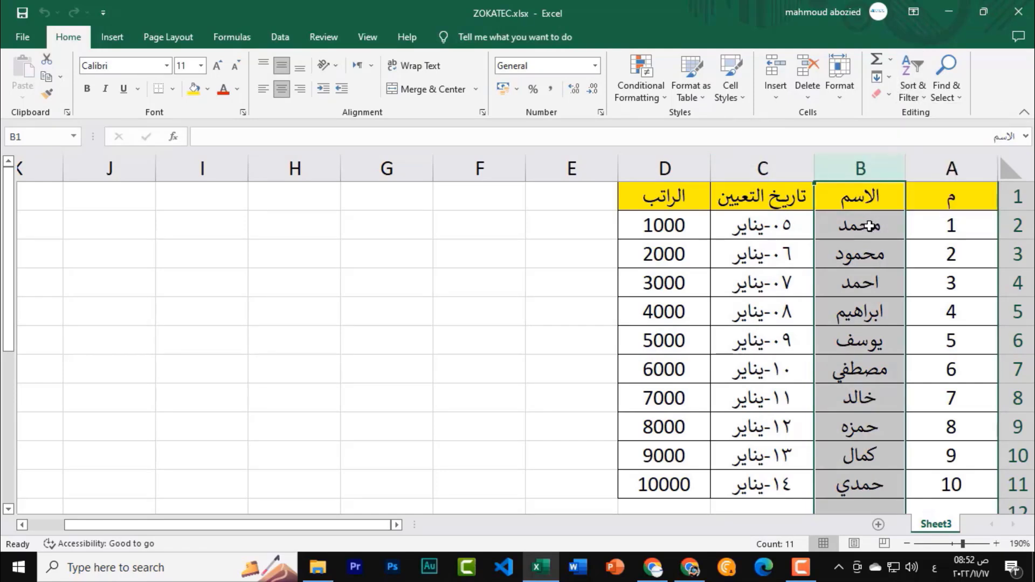
click(860, 235)
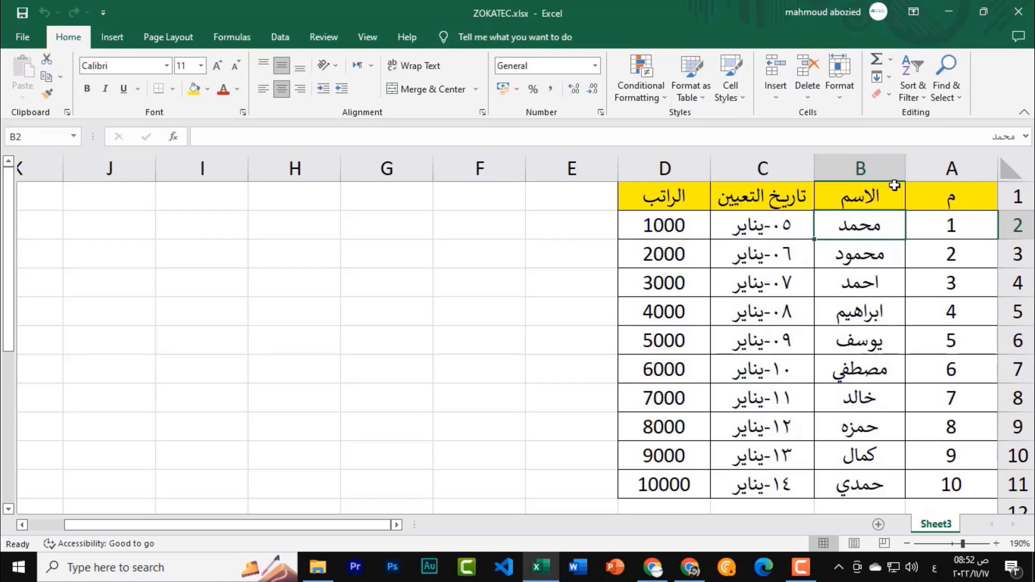
click(863, 168)
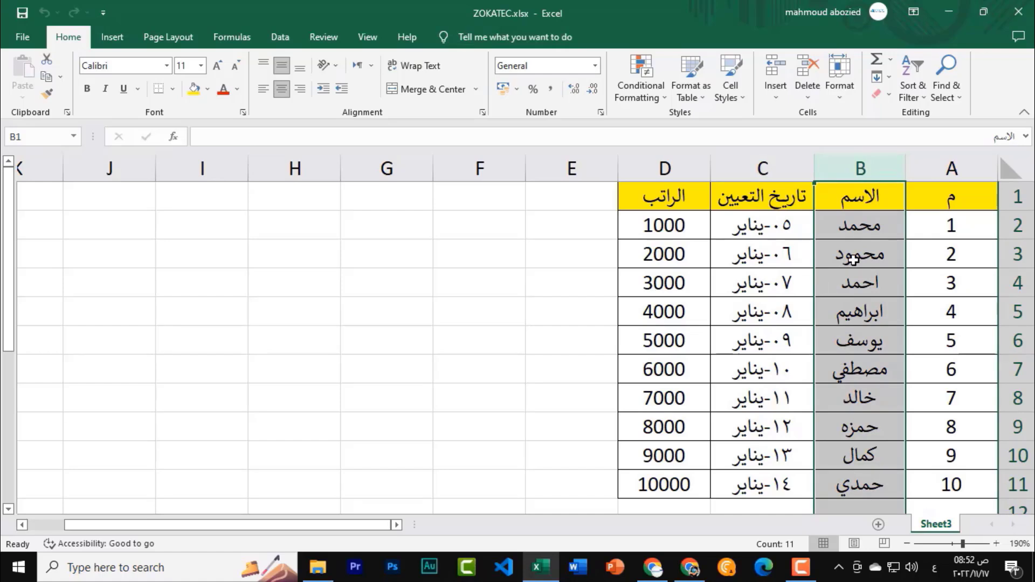
click(883, 217)
click(870, 167)
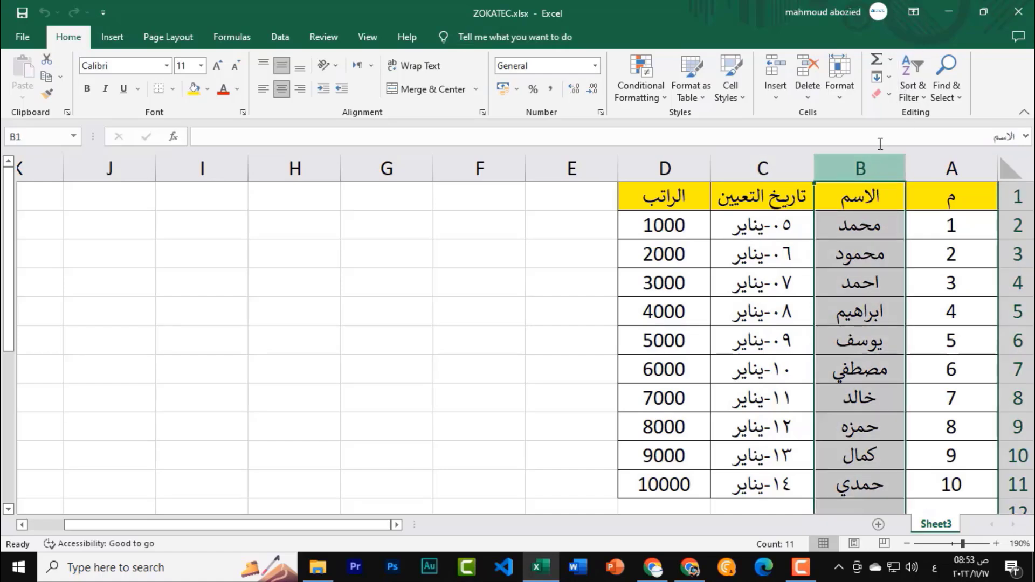
click(908, 87)
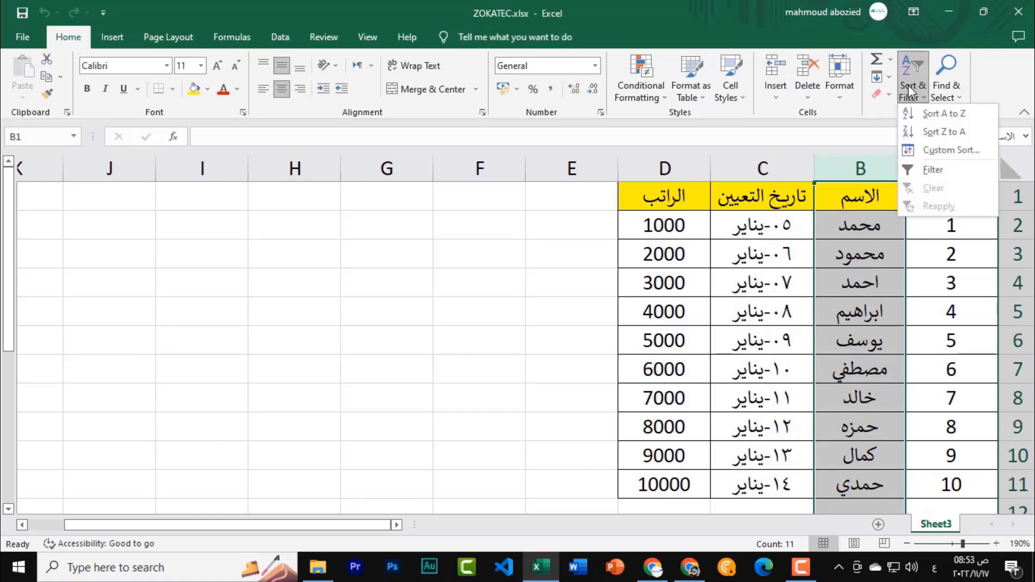
Sort names A to Z with the selection expanded, checking ابراهيم first and يوسف last.
click(941, 116)
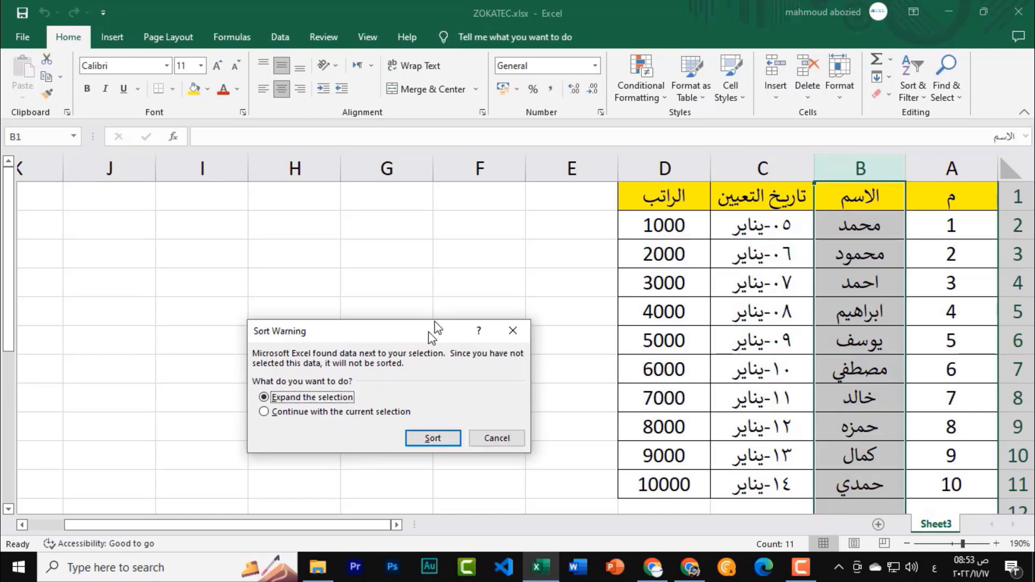
drag(435, 322, 524, 185)
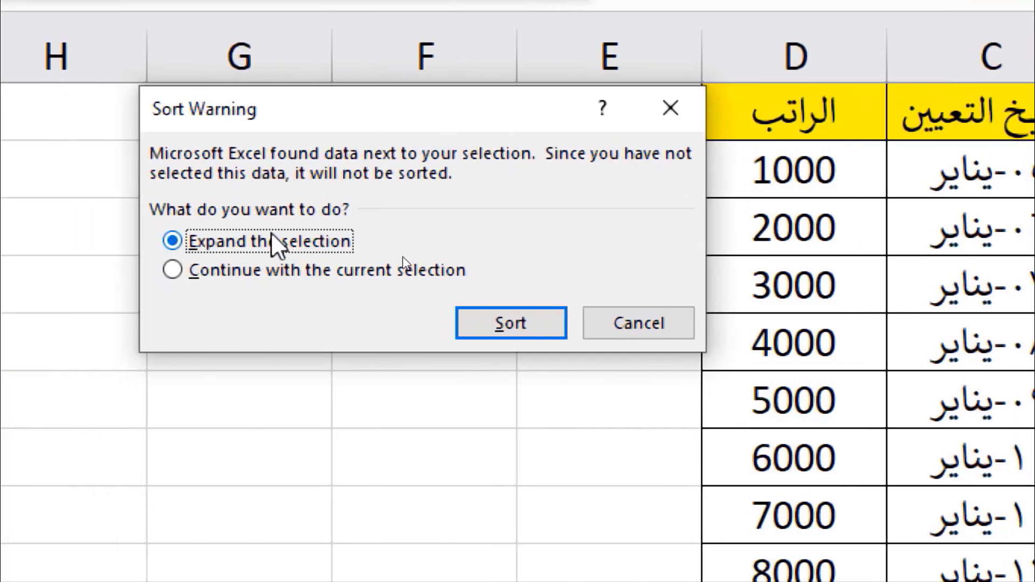
click(510, 322)
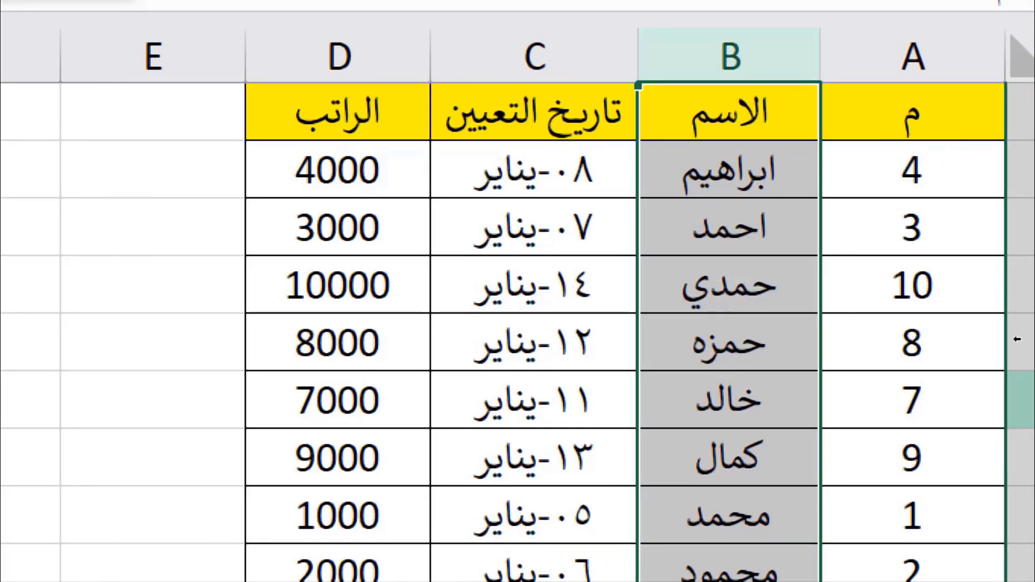
key(super+minus)
key(super+minus)
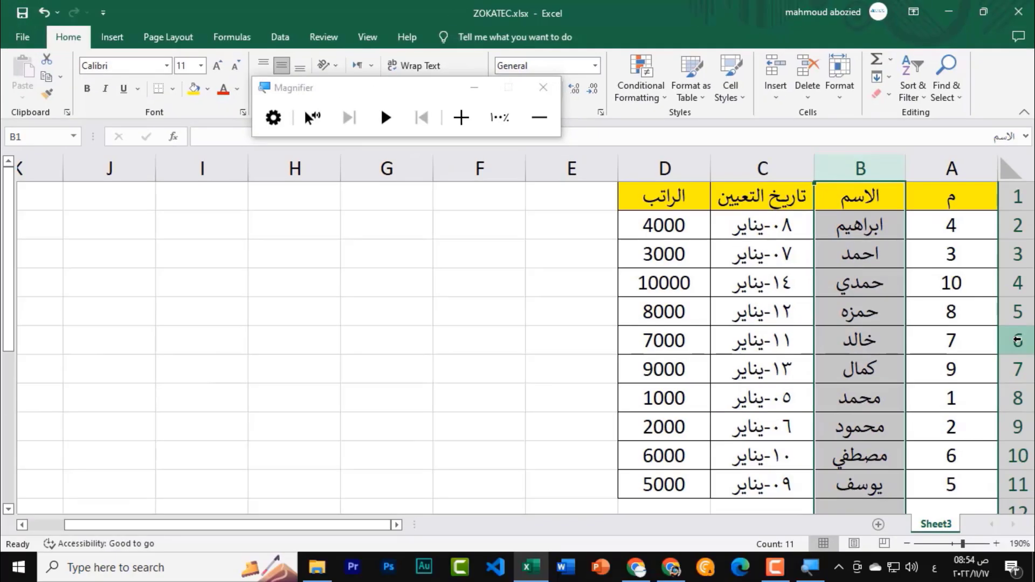
click(473, 93)
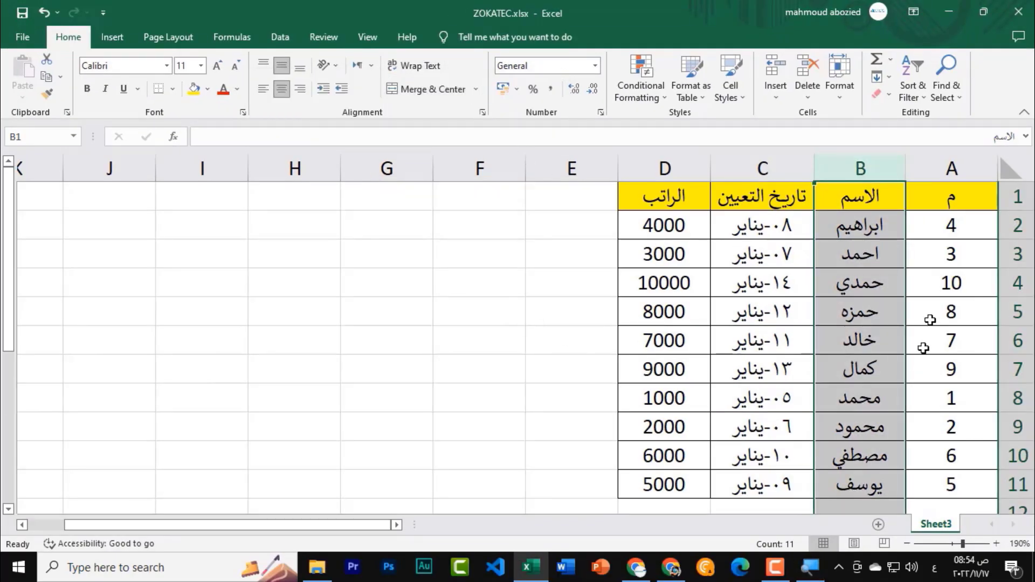
click(886, 271)
click(884, 235)
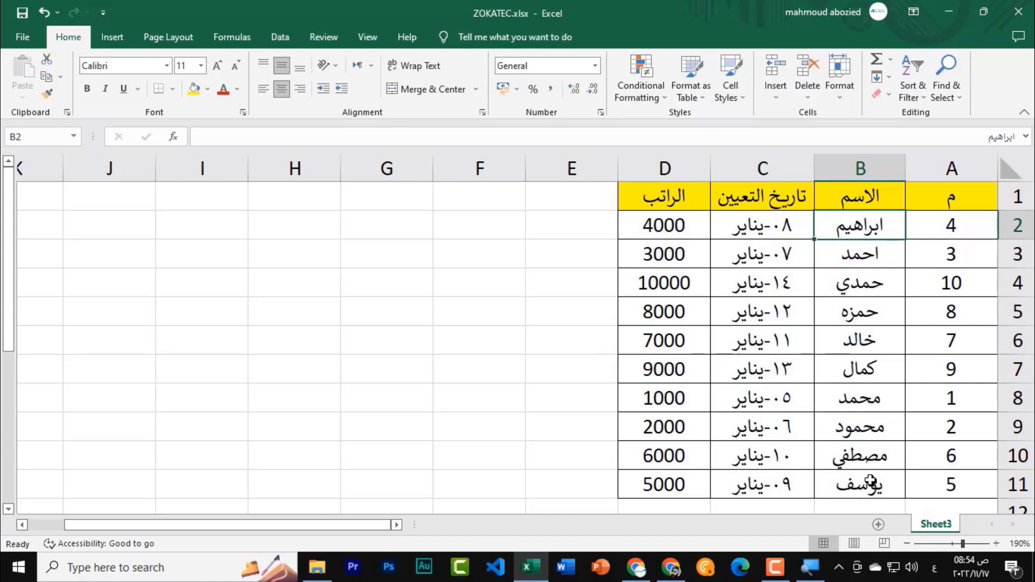
click(1017, 484)
click(883, 488)
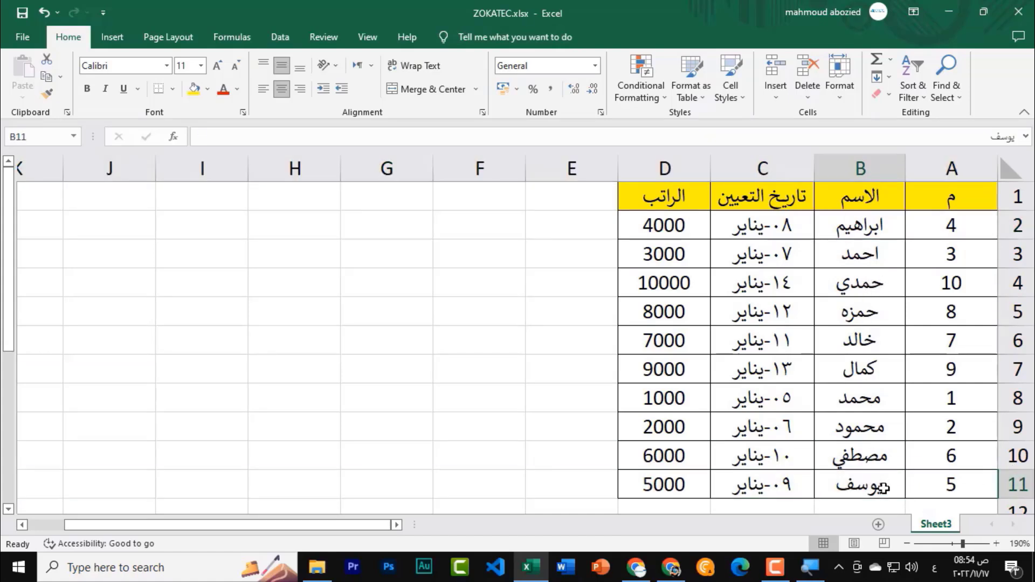
Undo the name sort, sort hire dates newest to oldest, then undo that too.
click(44, 12)
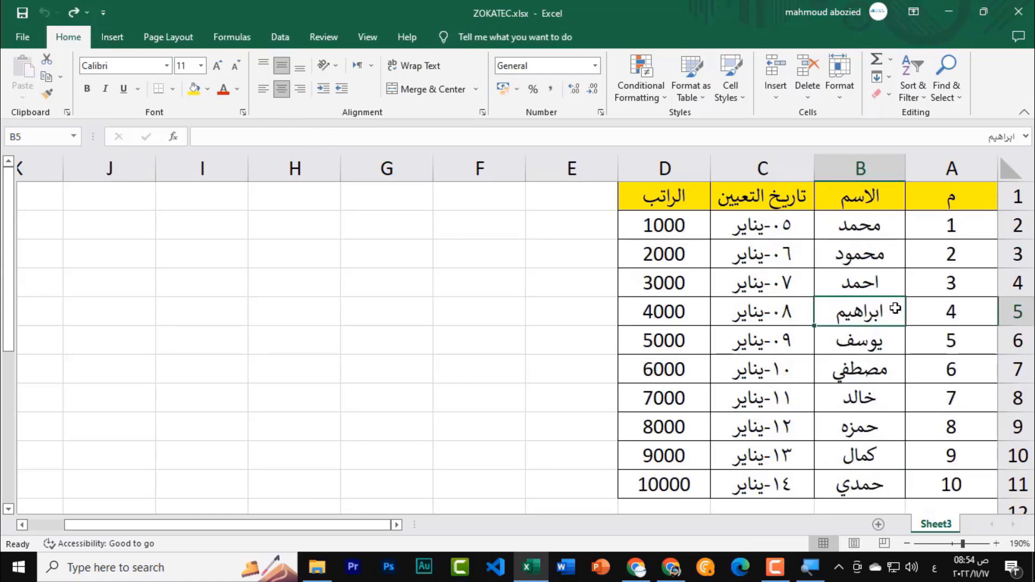
click(762, 168)
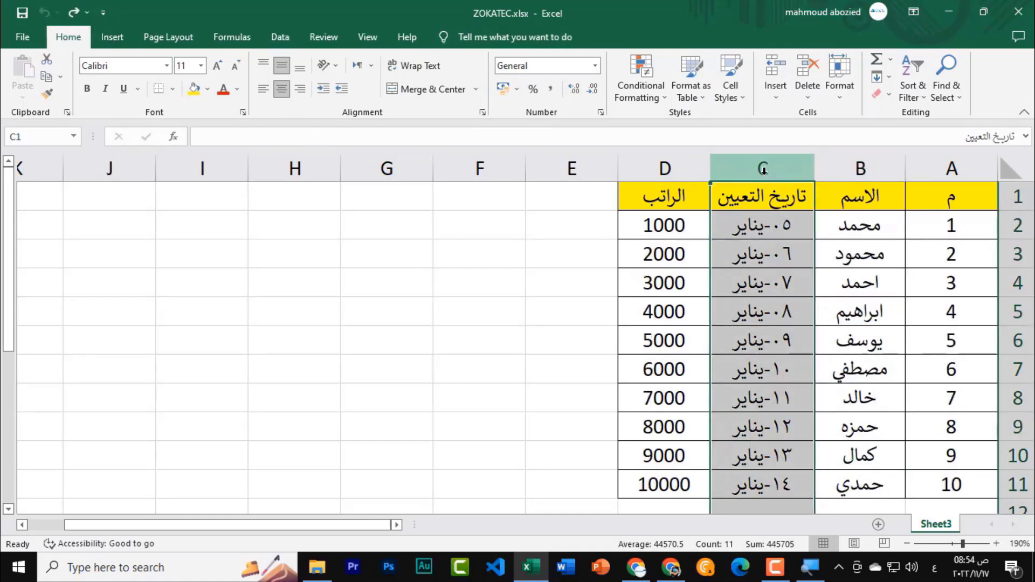
click(918, 91)
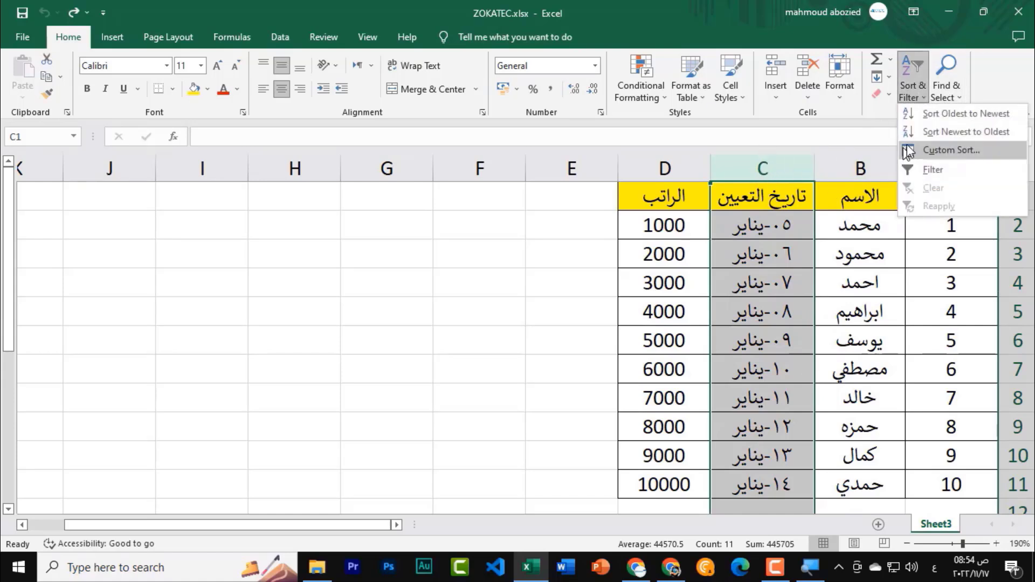
click(938, 131)
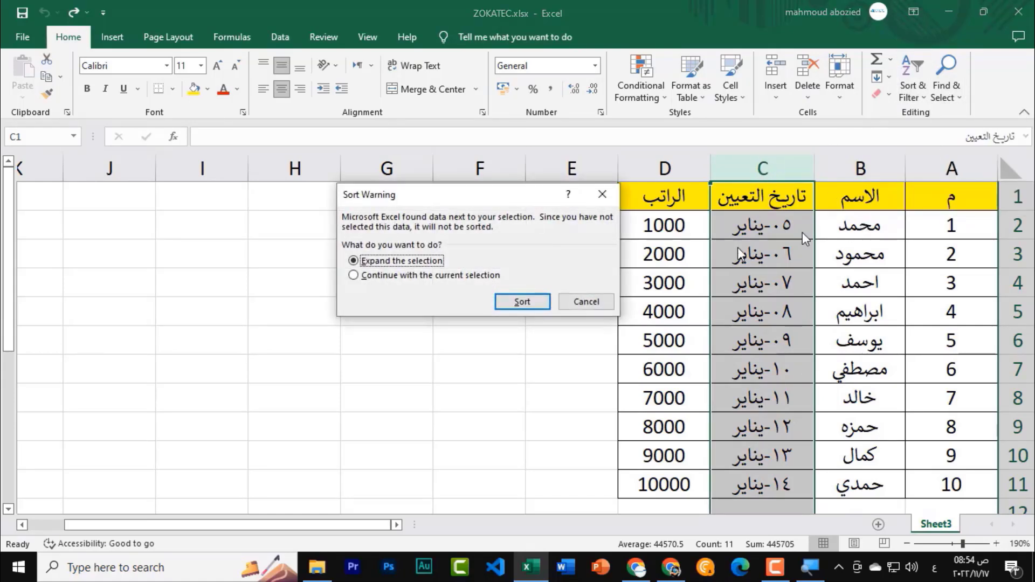
click(526, 305)
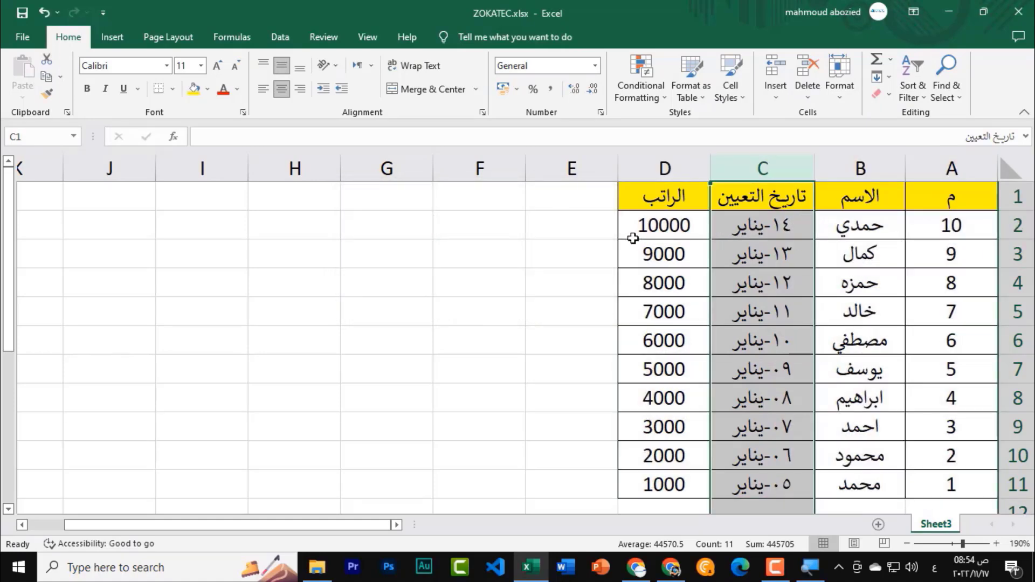
key(ctrl+z)
click(887, 288)
click(670, 168)
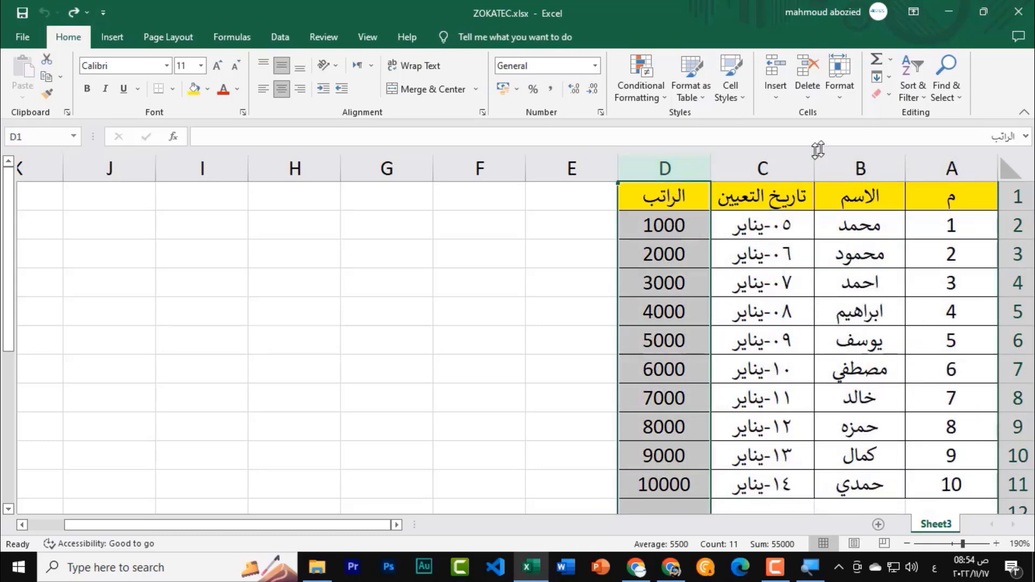
click(911, 90)
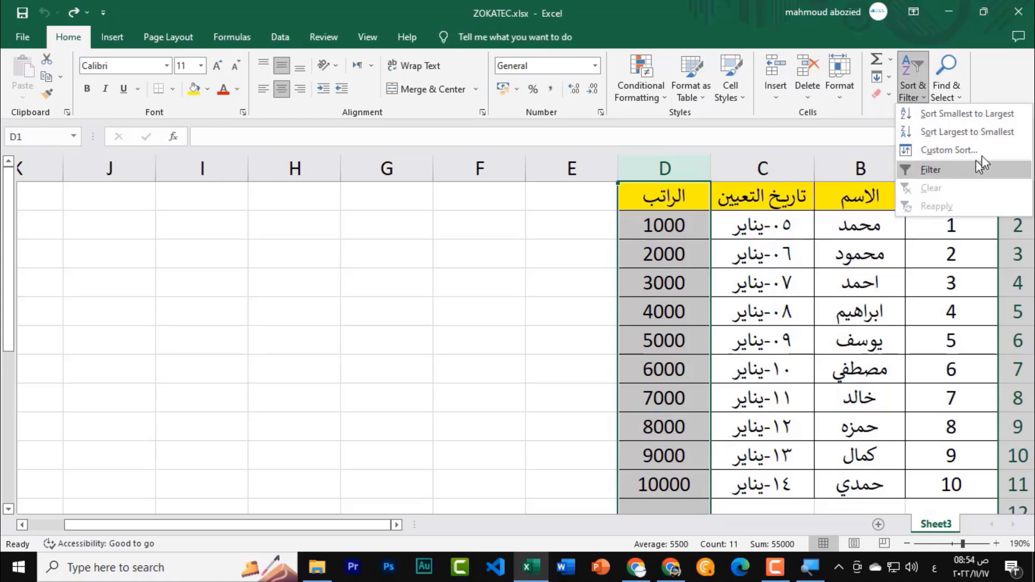
click(991, 139)
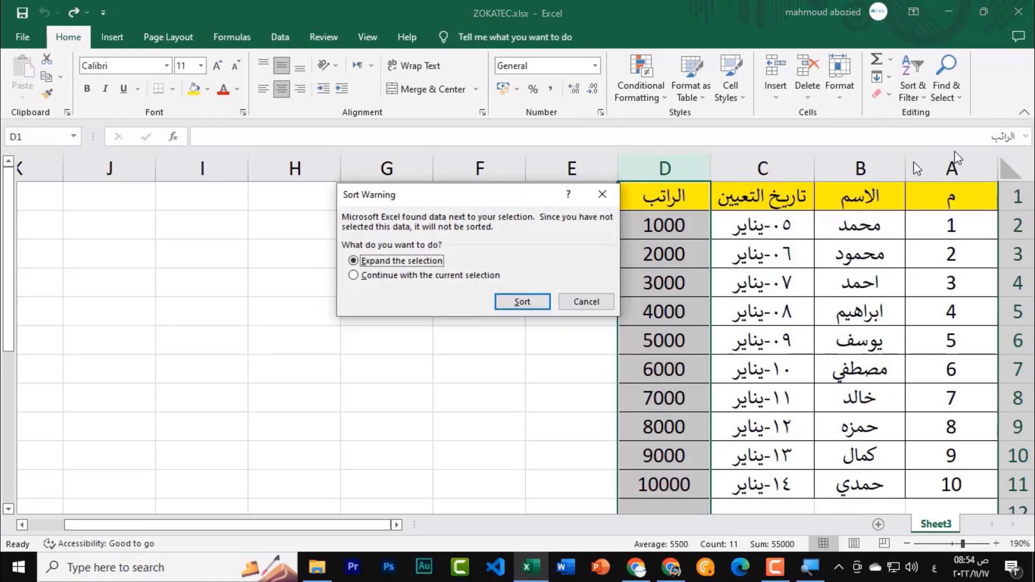
click(525, 302)
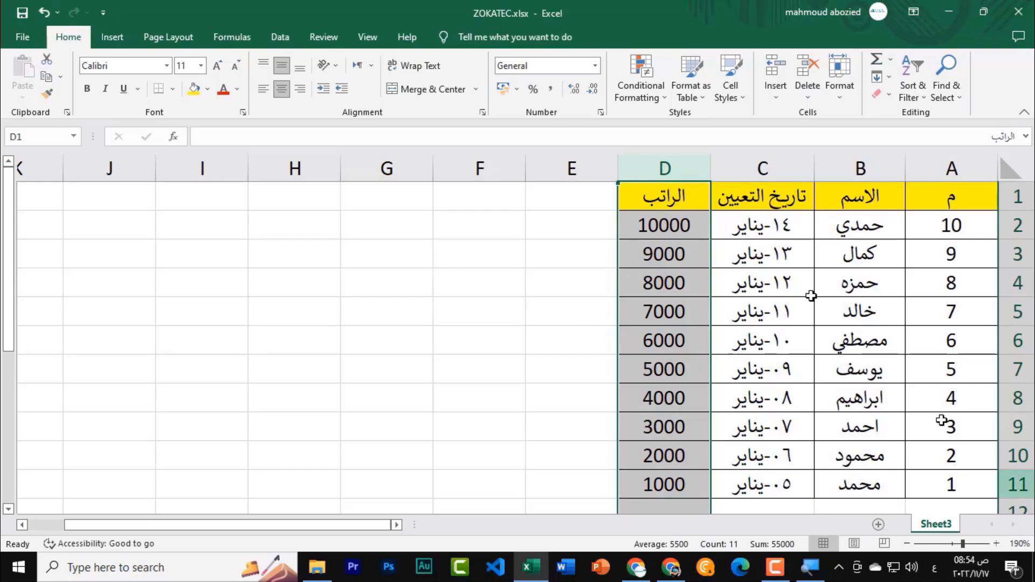
click(628, 225)
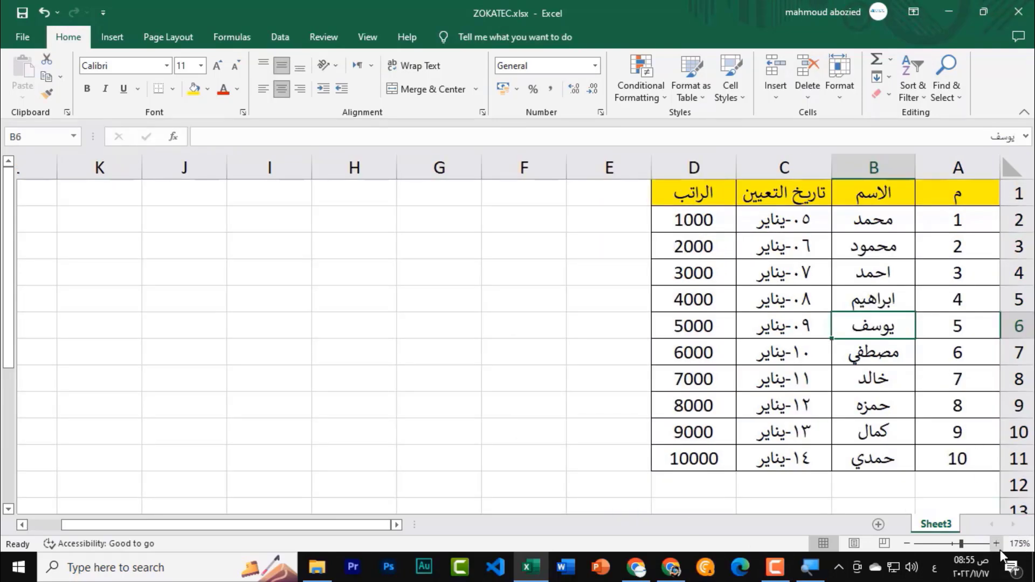
click(995, 543)
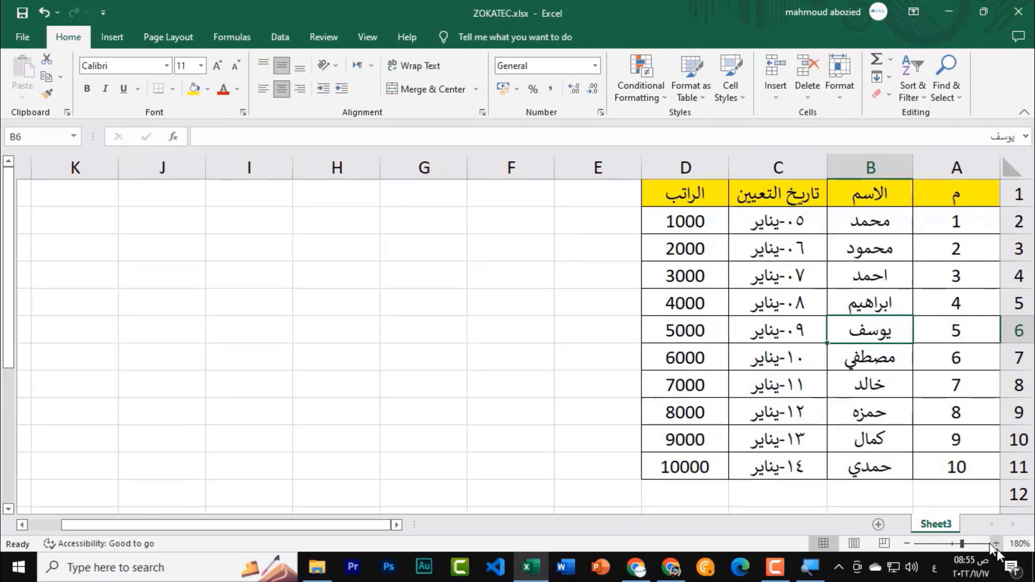
click(889, 275)
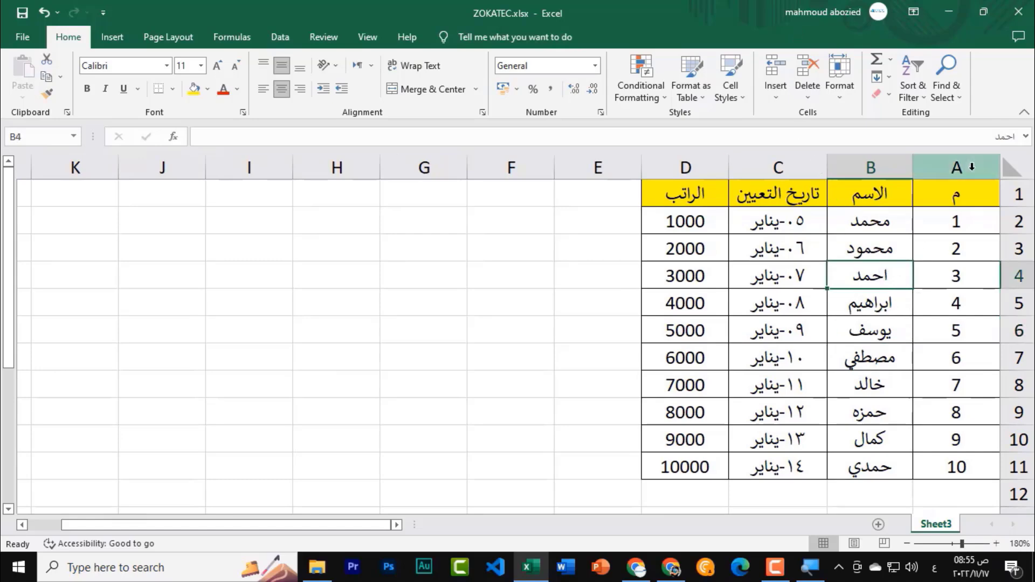